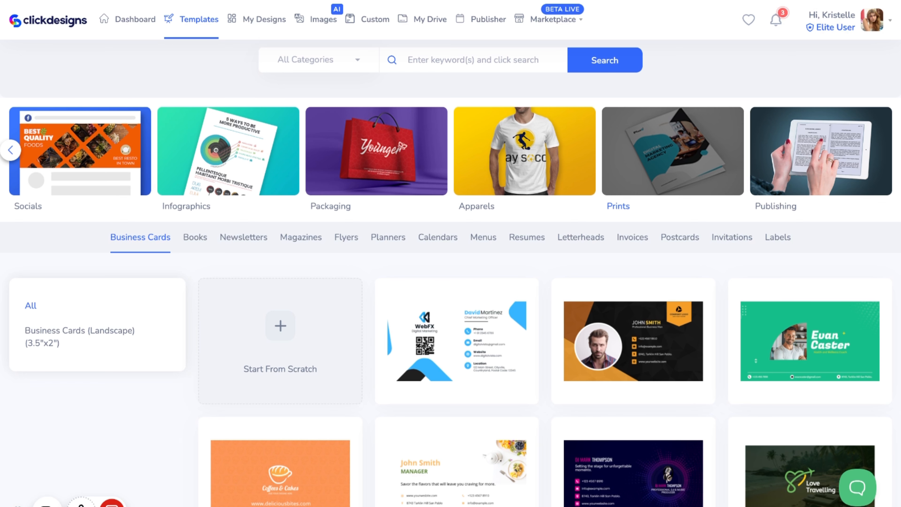
Browse the business card, book, newsletter and magazine template categories
{"action": "scroll", "coordinate": [660, 267], "scroll_direction": "down", "scroll_amount": 10}
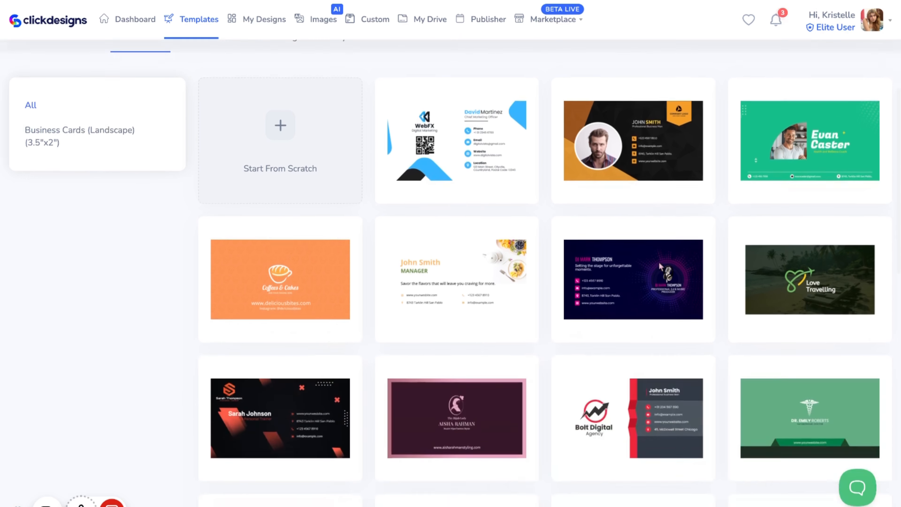
{"action": "scroll", "coordinate": [662, 262], "scroll_direction": "up", "scroll_amount": 5}
{"action": "scroll", "coordinate": [660, 262], "scroll_direction": "up", "scroll_amount": 6}
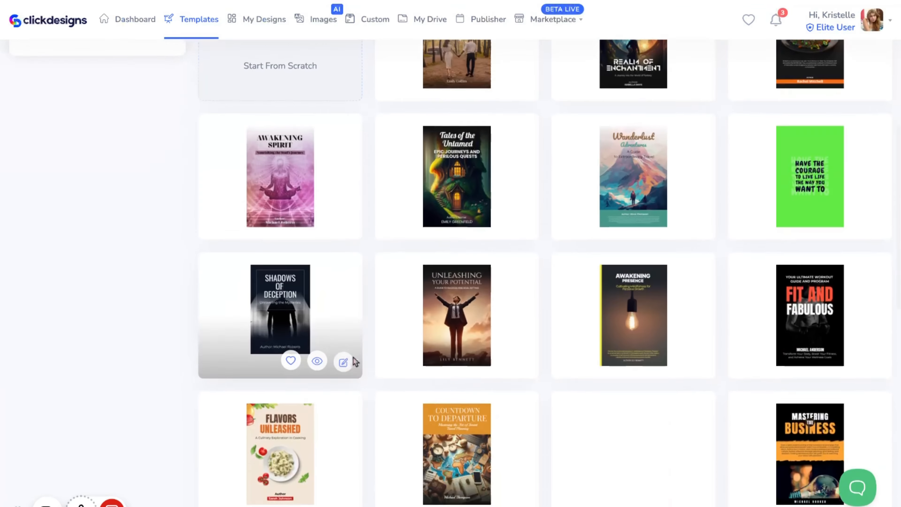
{"action": "scroll", "coordinate": [354, 362], "scroll_direction": "down", "scroll_amount": 6}
{"action": "scroll", "coordinate": [354, 362], "scroll_direction": "up", "scroll_amount": 10}
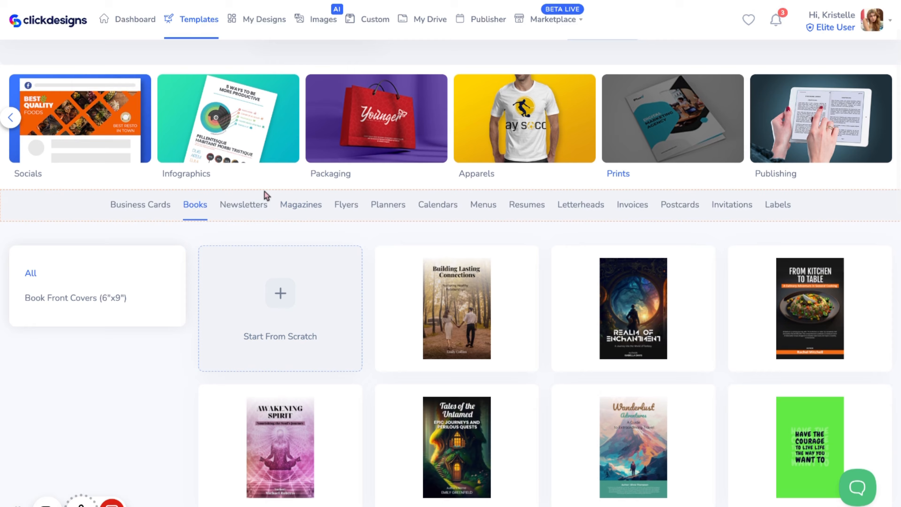
{"action": "left_click", "coordinate": [250, 204]}
{"action": "scroll", "coordinate": [316, 358], "scroll_direction": "down", "scroll_amount": 8}
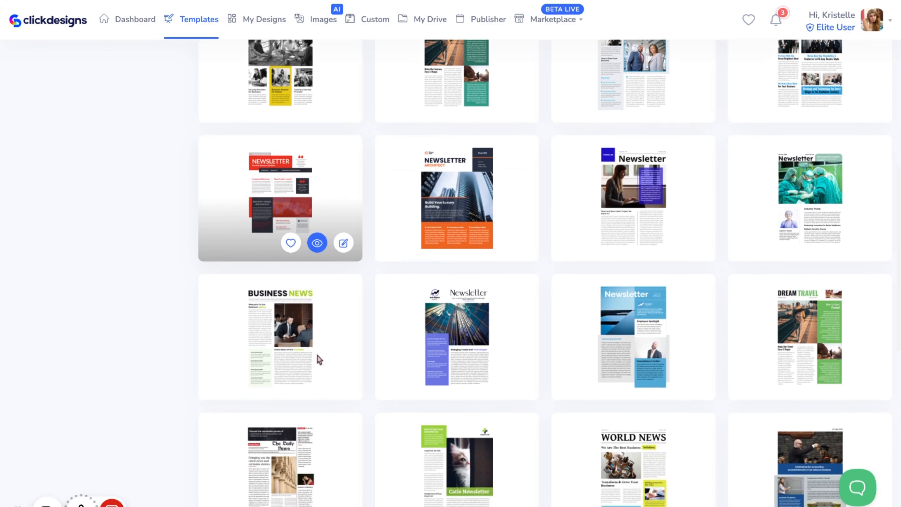
{"action": "scroll", "coordinate": [316, 358], "scroll_direction": "up", "scroll_amount": 8}
{"action": "scroll", "coordinate": [319, 360], "scroll_direction": "up", "scroll_amount": 4}
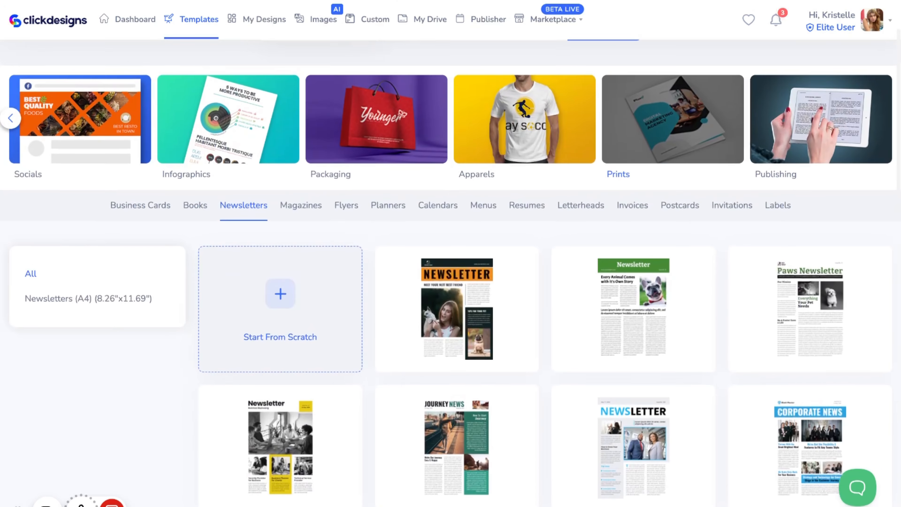
{"action": "left_click", "coordinate": [301, 204]}
{"action": "scroll", "coordinate": [416, 292], "scroll_direction": "down", "scroll_amount": 12}
{"action": "scroll", "coordinate": [417, 291], "scroll_direction": "up", "scroll_amount": 12}
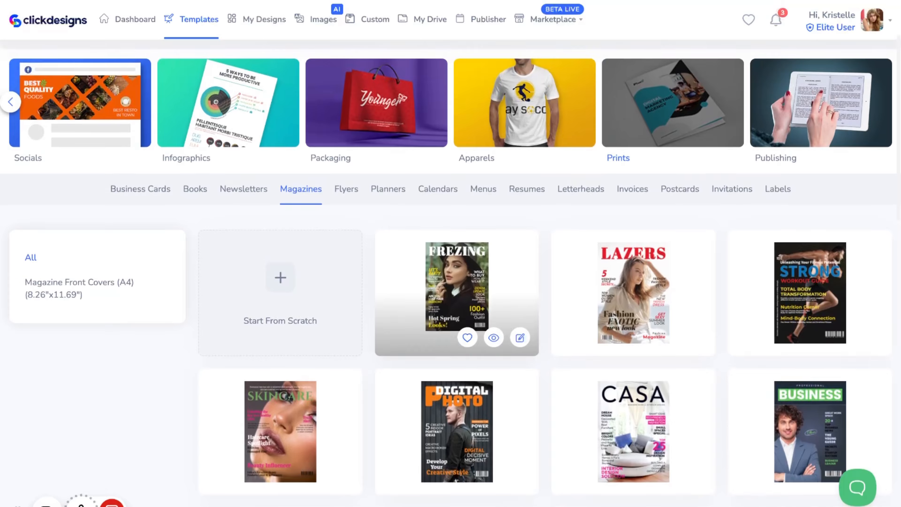
Browse the flyer, planner, calendar, menu and resume template categories
{"action": "left_click", "coordinate": [346, 202]}
{"action": "scroll", "coordinate": [494, 216], "scroll_direction": "down", "scroll_amount": 8}
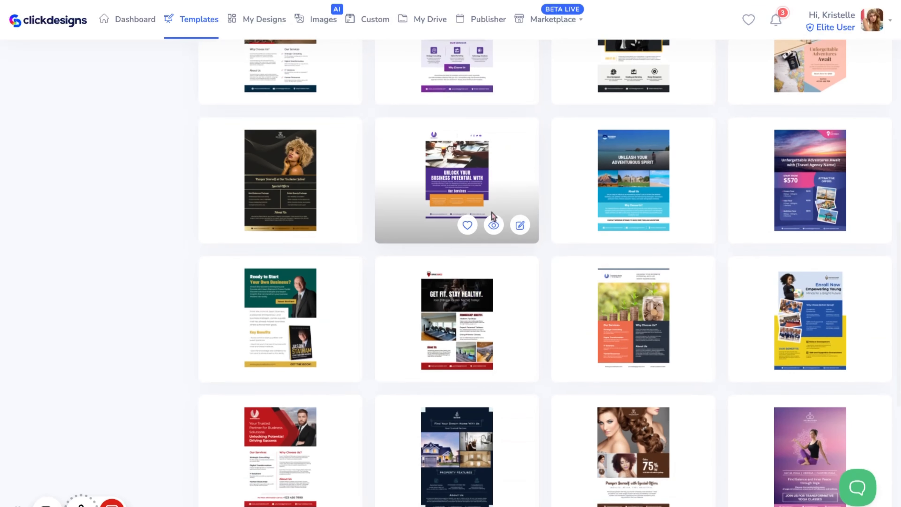
{"action": "scroll", "coordinate": [493, 216], "scroll_direction": "down", "scroll_amount": 3}
{"action": "scroll", "coordinate": [489, 232], "scroll_direction": "up", "scroll_amount": 10}
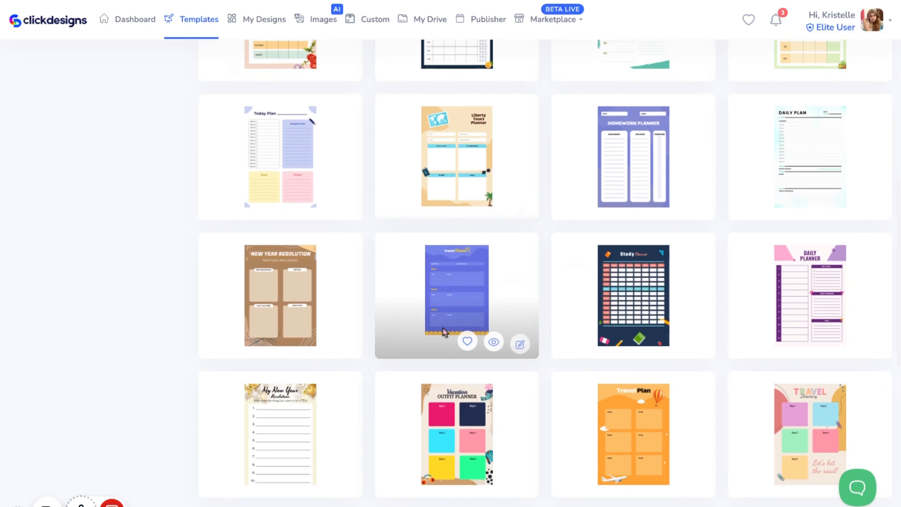
{"action": "scroll", "coordinate": [444, 332], "scroll_direction": "up", "scroll_amount": 6}
{"action": "scroll", "coordinate": [444, 331], "scroll_direction": "up", "scroll_amount": 6}
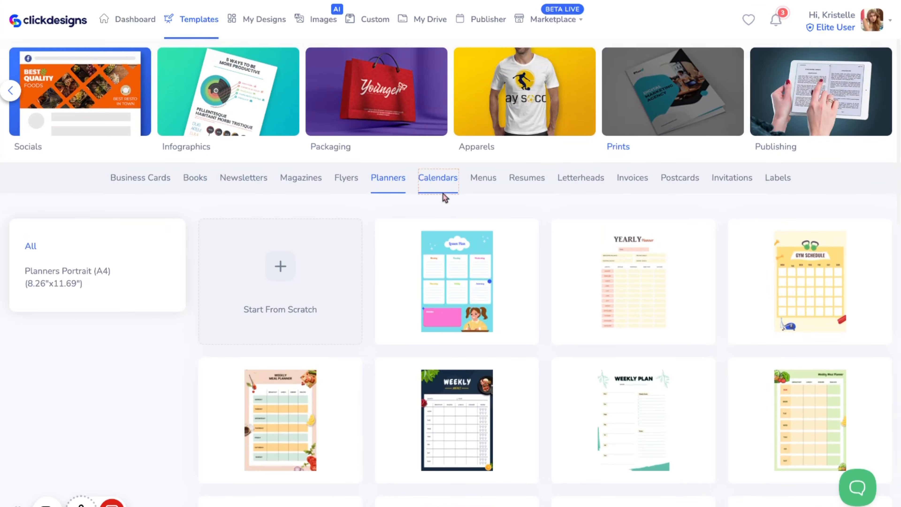
{"action": "left_click", "coordinate": [444, 177]}
{"action": "scroll", "coordinate": [426, 346], "scroll_direction": "down", "scroll_amount": 10}
{"action": "scroll", "coordinate": [425, 346], "scroll_direction": "up", "scroll_amount": 9}
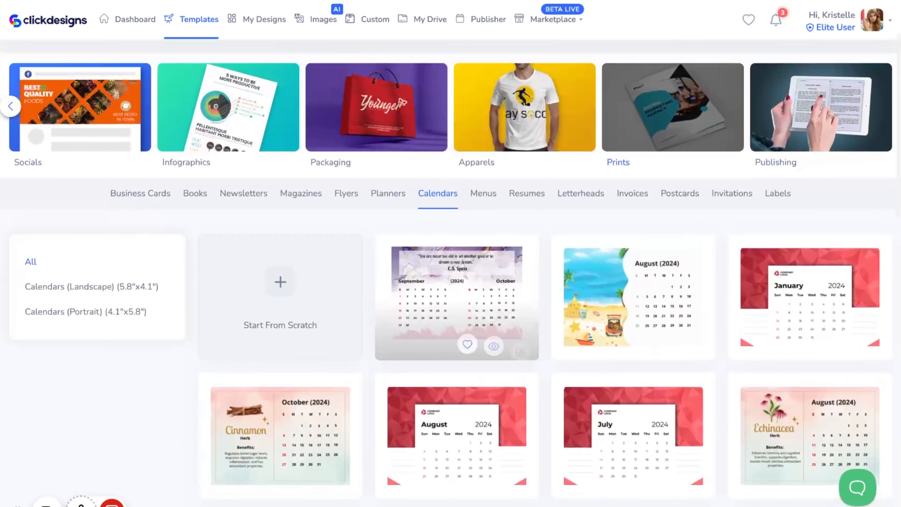
{"action": "left_click", "coordinate": [480, 209]}
{"action": "scroll", "coordinate": [479, 209], "scroll_direction": "down", "scroll_amount": 12}
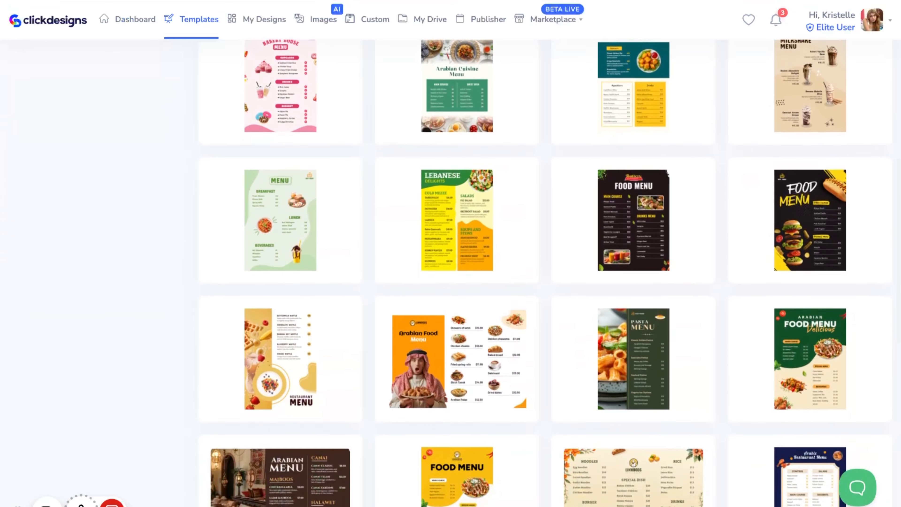
{"action": "scroll", "coordinate": [547, 243], "scroll_direction": "up", "scroll_amount": 12}
{"action": "left_click", "coordinate": [527, 222]}
{"action": "scroll", "coordinate": [527, 248], "scroll_direction": "down", "scroll_amount": 8}
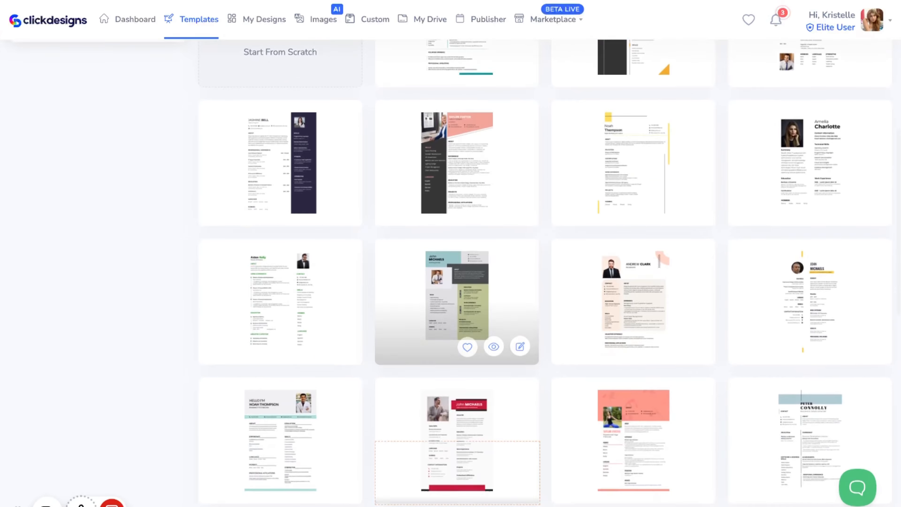
{"action": "scroll", "coordinate": [457, 354], "scroll_direction": "up", "scroll_amount": 8}
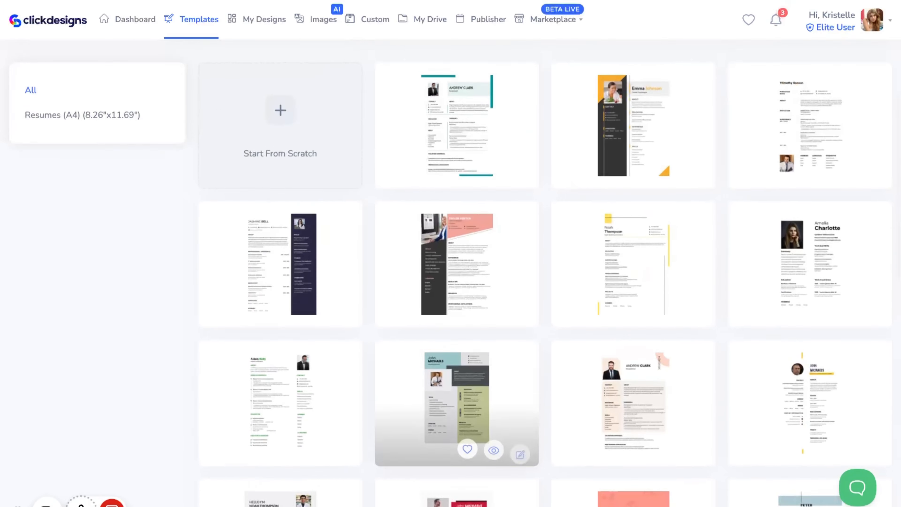
Browse the letterhead, invoice, postcard, invitation and label template categories
{"action": "left_click", "coordinate": [585, 68]}
{"action": "scroll", "coordinate": [257, 412], "scroll_direction": "down", "scroll_amount": 6}
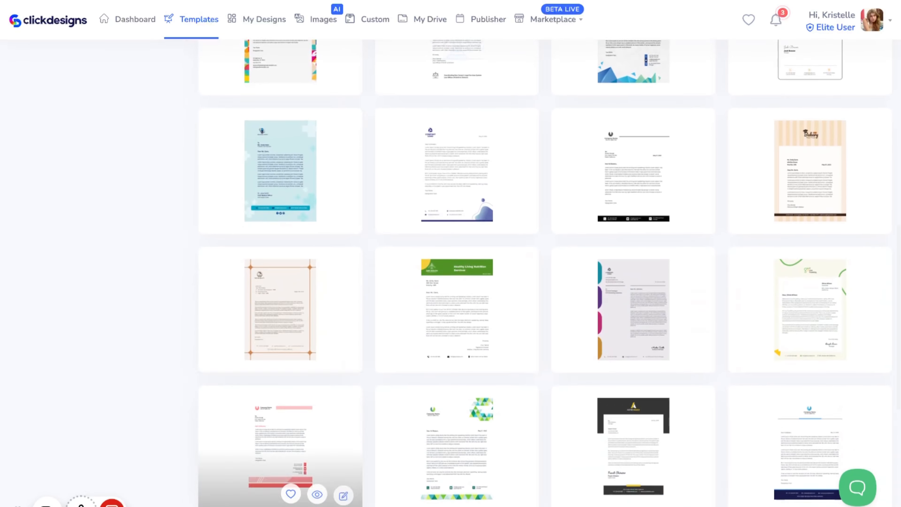
{"action": "scroll", "coordinate": [456, 319], "scroll_direction": "up", "scroll_amount": 6}
{"action": "left_click", "coordinate": [631, 159]}
{"action": "scroll", "coordinate": [456, 401], "scroll_direction": "down", "scroll_amount": 6}
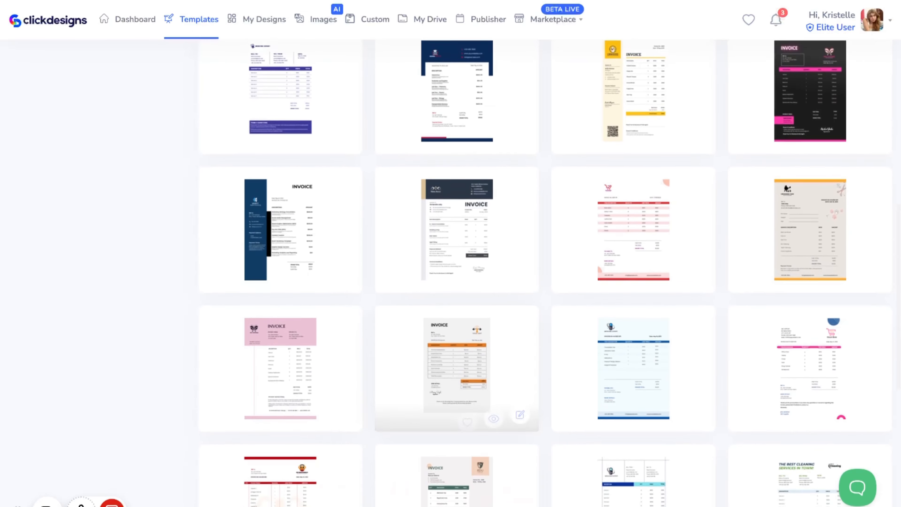
{"action": "scroll", "coordinate": [457, 269], "scroll_direction": "up", "scroll_amount": 8}
{"action": "left_click", "coordinate": [679, 68]}
{"action": "scroll", "coordinate": [276, 300], "scroll_direction": "down", "scroll_amount": 8}
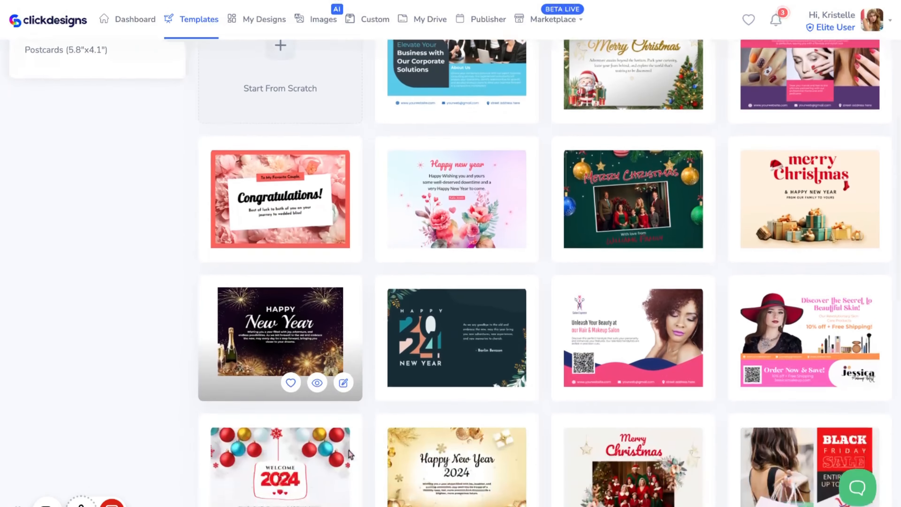
{"action": "scroll", "coordinate": [364, 441], "scroll_direction": "down", "scroll_amount": 6}
{"action": "scroll", "coordinate": [364, 441], "scroll_direction": "up", "scroll_amount": 12}
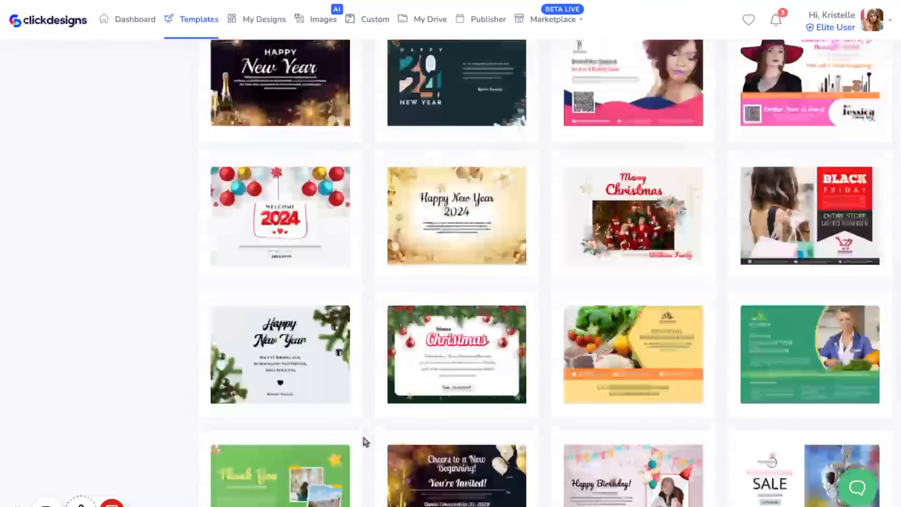
{"action": "left_click", "coordinate": [732, 67]}
{"action": "scroll", "coordinate": [356, 376], "scroll_direction": "down", "scroll_amount": 5}
{"action": "scroll", "coordinate": [356, 376], "scroll_direction": "down", "scroll_amount": 5}
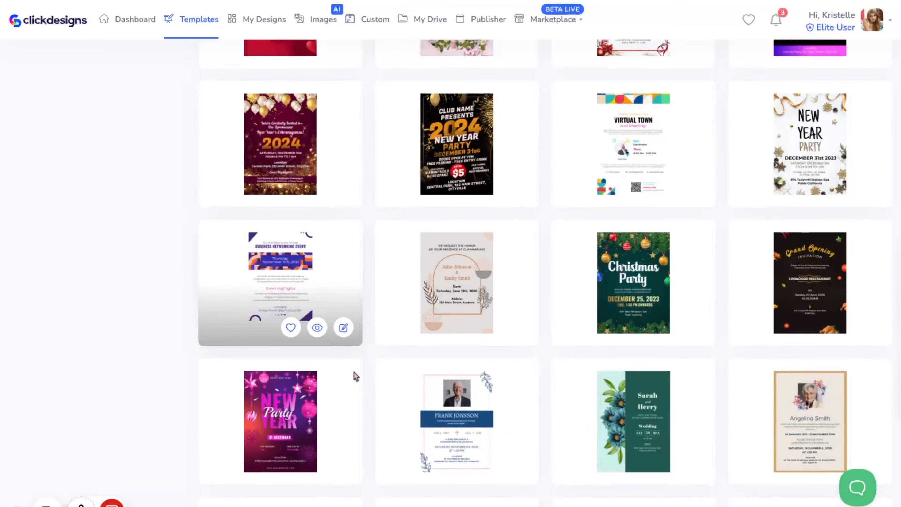
{"action": "scroll", "coordinate": [354, 374], "scroll_direction": "up", "scroll_amount": 10}
{"action": "left_click", "coordinate": [777, 197]}
{"action": "scroll", "coordinate": [418, 429], "scroll_direction": "down", "scroll_amount": 10}
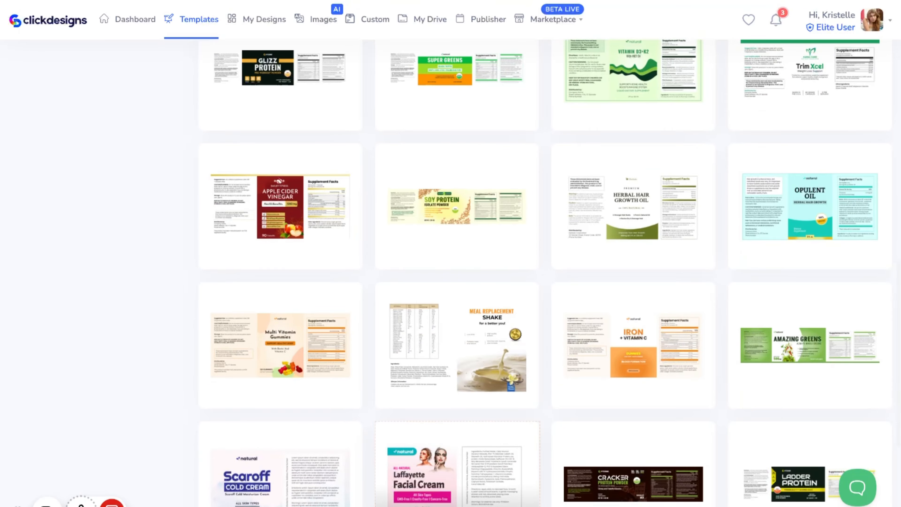
{"action": "scroll", "coordinate": [458, 426], "scroll_direction": "up", "scroll_amount": 10}
{"action": "scroll", "coordinate": [457, 425], "scroll_direction": "up", "scroll_amount": 8}
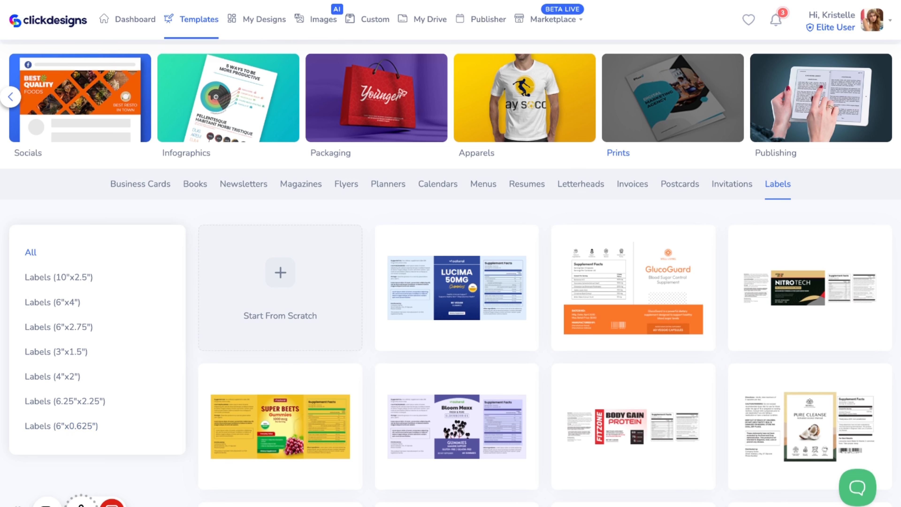
Return to the Menus category and open the Bakery House Menu template for editing
{"action": "left_click", "coordinate": [429, 198]}
{"action": "left_click", "coordinate": [475, 185]}
{"action": "scroll", "coordinate": [409, 305], "scroll_direction": "down", "scroll_amount": 5}
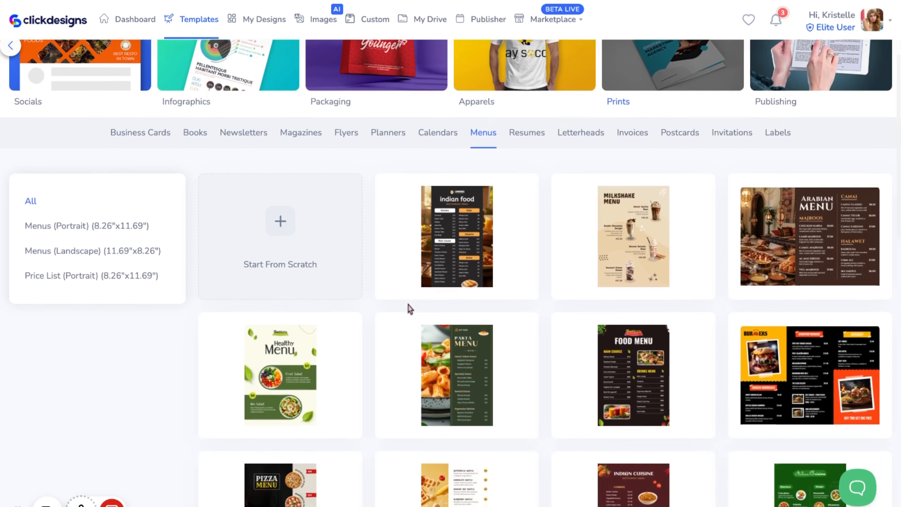
{"action": "scroll", "coordinate": [408, 305], "scroll_direction": "down", "scroll_amount": 6}
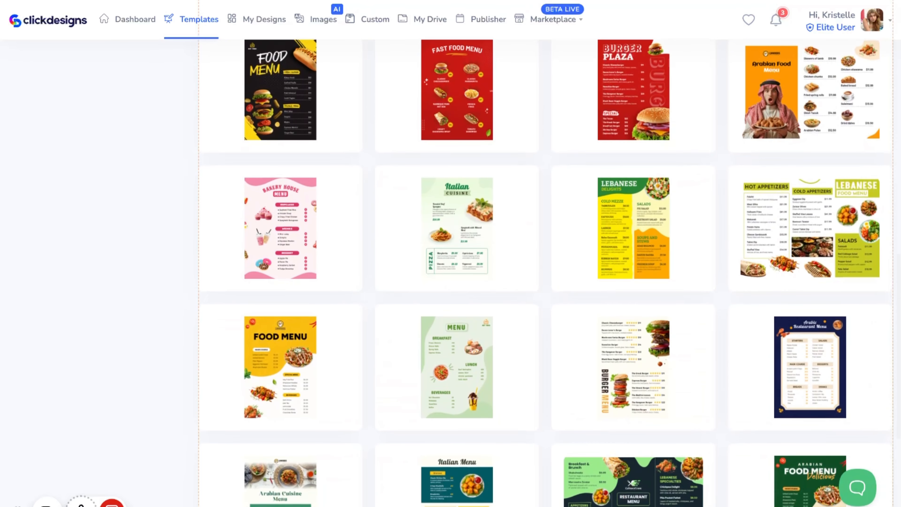
{"action": "mouse_move", "coordinate": [321, 205]}
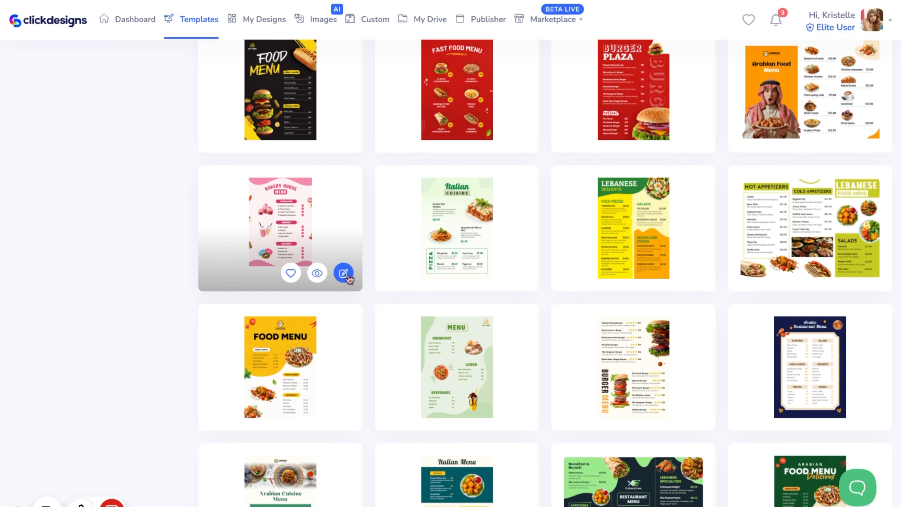
{"action": "left_click", "coordinate": [344, 273]}
Add a marble texture image from the image library onto the menu page
{"action": "scroll", "coordinate": [284, 370], "scroll_direction": "down", "scroll_amount": 5}
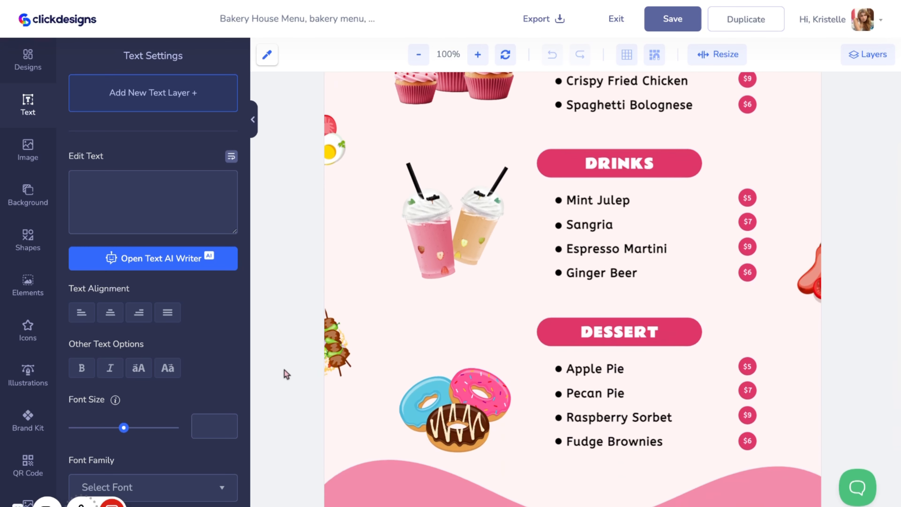
{"action": "scroll", "coordinate": [284, 369], "scroll_direction": "up", "scroll_amount": 3}
{"action": "scroll", "coordinate": [284, 370], "scroll_direction": "up", "scroll_amount": 3}
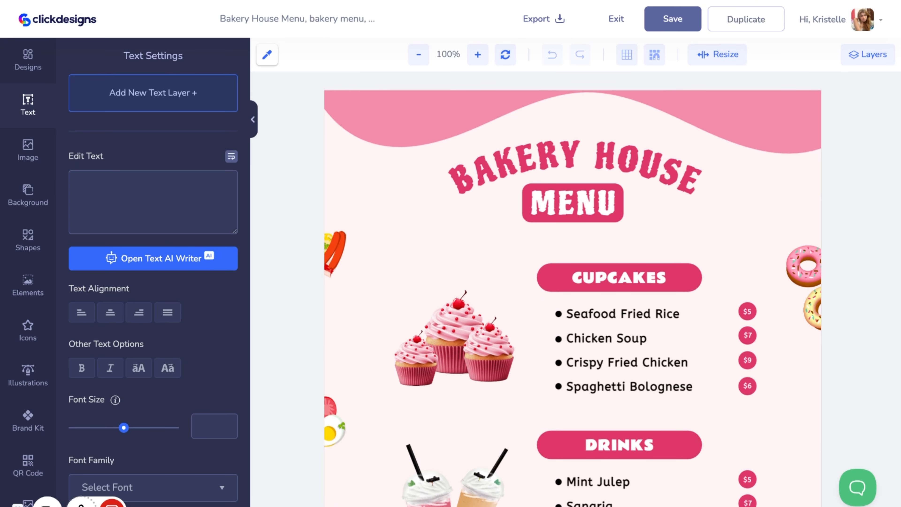
{"action": "scroll", "coordinate": [573, 289], "scroll_direction": "down", "scroll_amount": 2}
{"action": "scroll", "coordinate": [573, 289], "scroll_direction": "up", "scroll_amount": 2}
{"action": "left_click", "coordinate": [367, 181]}
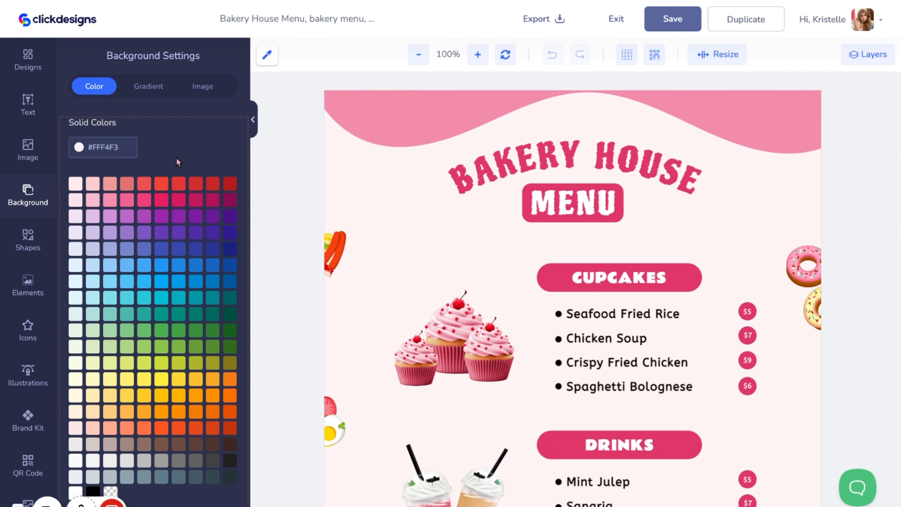
{"action": "left_click", "coordinate": [30, 151]}
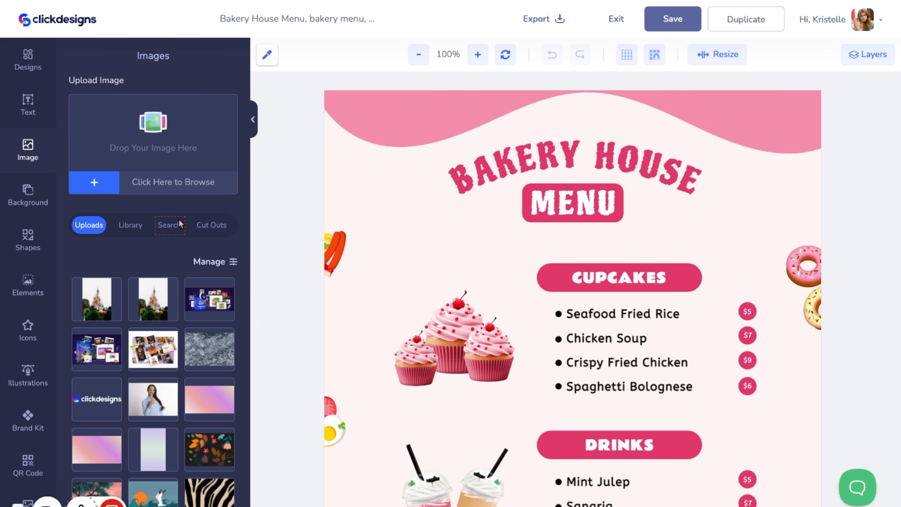
{"action": "left_click", "coordinate": [159, 229]}
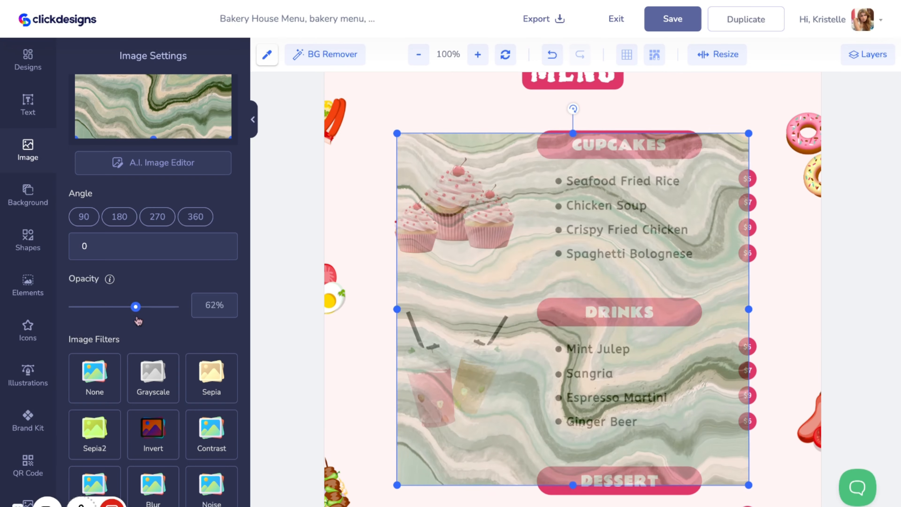
Set the texture image's opacity to 19% and apply the Noise filter to it
{"action": "left_click_drag", "start_coordinate": [138, 319], "coordinate": [95, 318]}
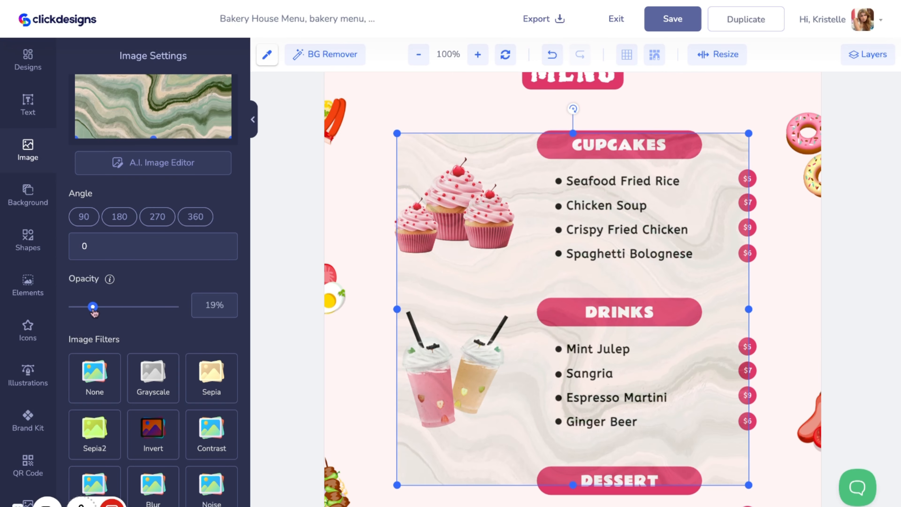
{"action": "scroll", "coordinate": [409, 310], "scroll_direction": "up", "scroll_amount": 3}
{"action": "scroll", "coordinate": [152, 383], "scroll_direction": "down", "scroll_amount": 5}
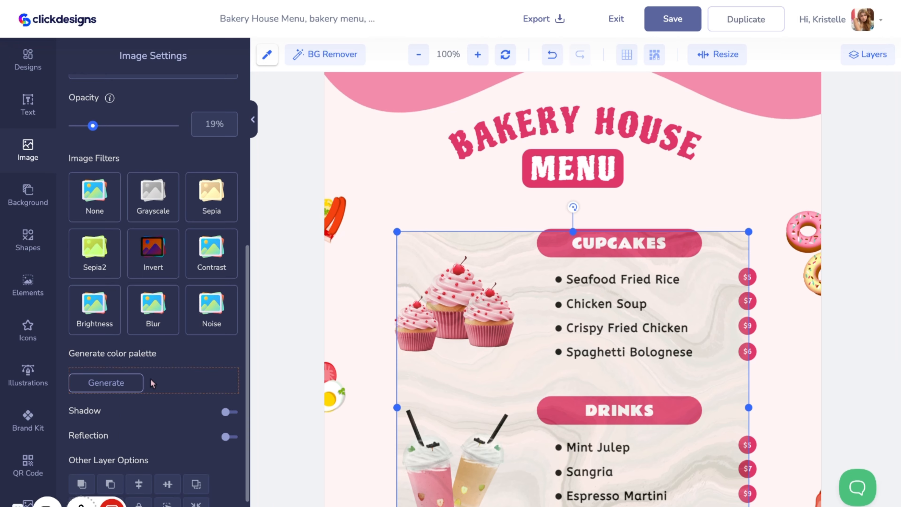
{"action": "left_click", "coordinate": [214, 309]}
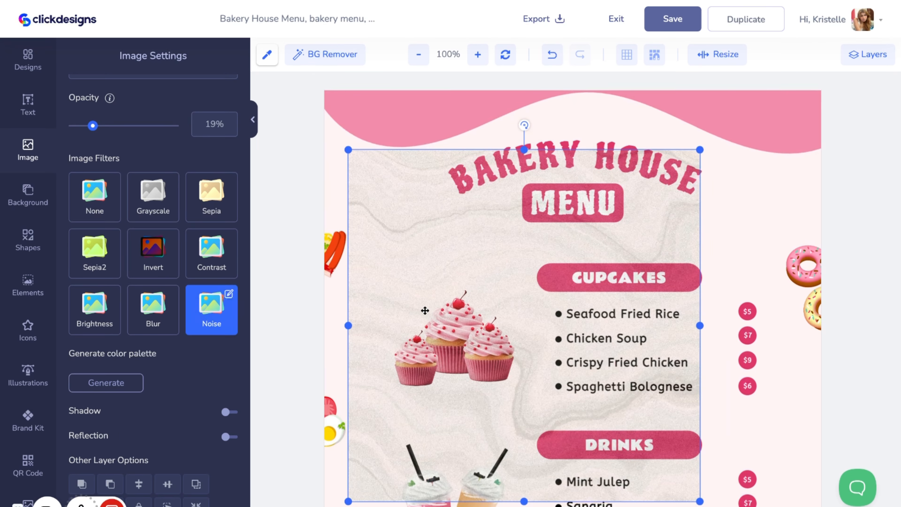
Move the texture image toward the top of the menu and send its layer to the bottom of the layer stack
{"action": "left_click_drag", "start_coordinate": [425, 311], "coordinate": [436, 239]}
{"action": "left_click", "coordinate": [879, 54]}
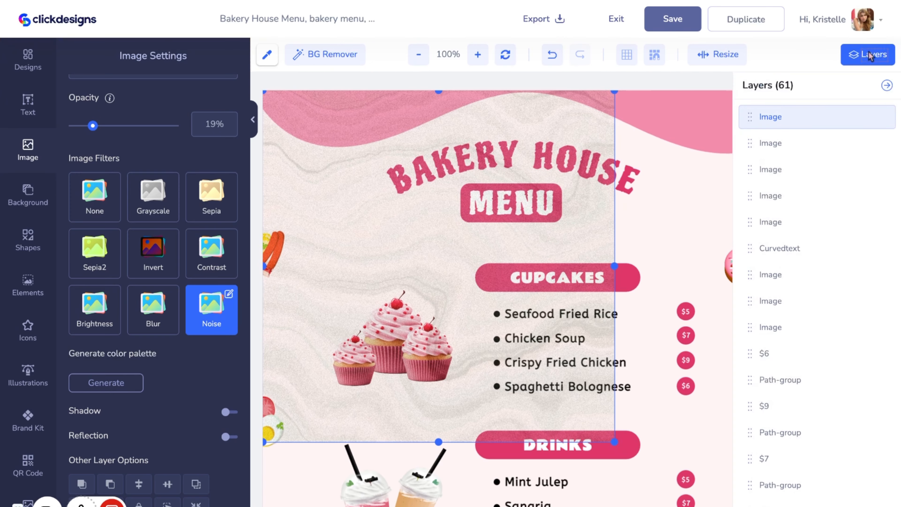
{"action": "left_click_drag", "start_coordinate": [749, 117], "coordinate": [749, 504]}
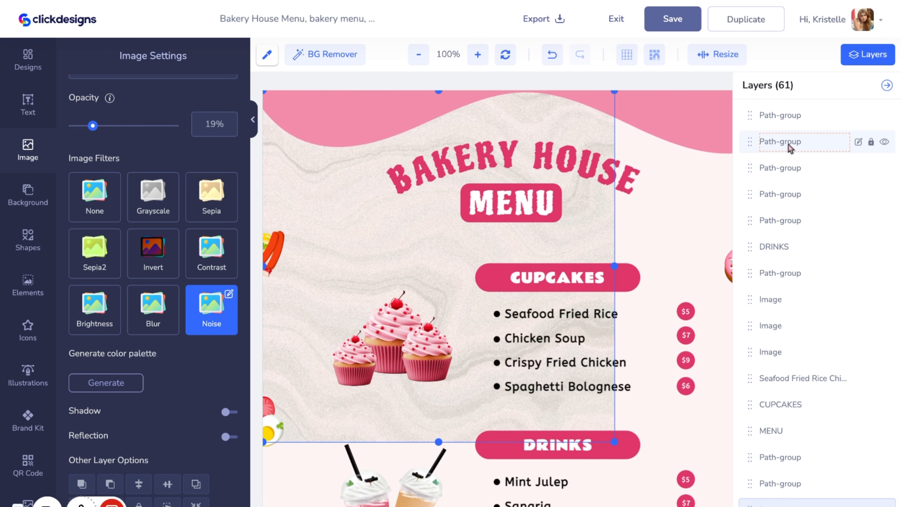
{"action": "left_click", "coordinate": [887, 85]}
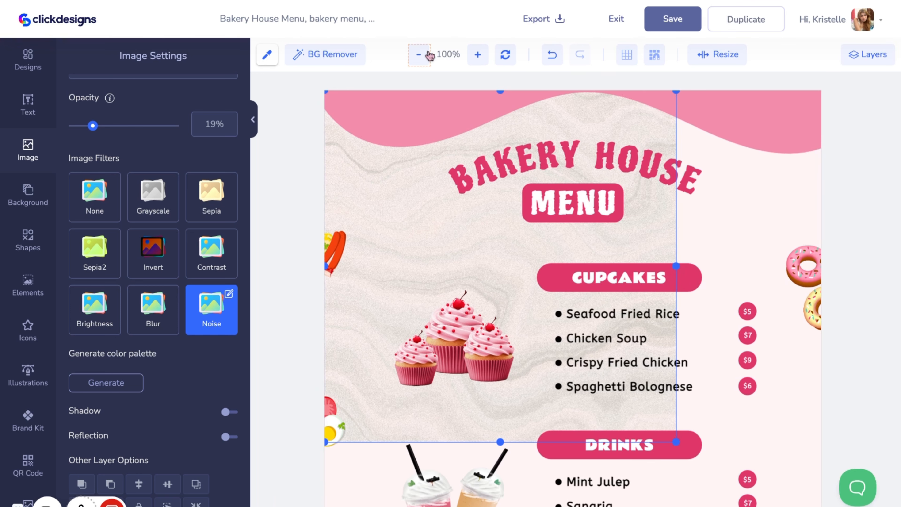
Zoom the canvas out to 60%
{"action": "left_click", "coordinate": [427, 56]}
{"action": "double_click", "coordinate": [430, 56]}
{"action": "left_click", "coordinate": [429, 56]}
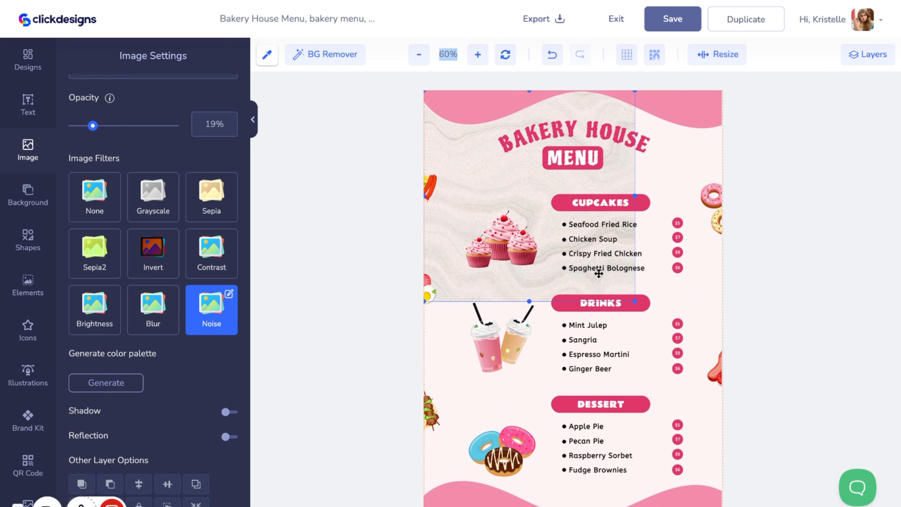
Stretch the marble texture image to cover the whole menu page
{"action": "left_click_drag", "start_coordinate": [636, 302], "coordinate": [730, 497]}
Change the MENU title's font to Newake from the brand kit fonts
{"action": "left_click", "coordinate": [584, 157]}
{"action": "left_click", "coordinate": [576, 166]}
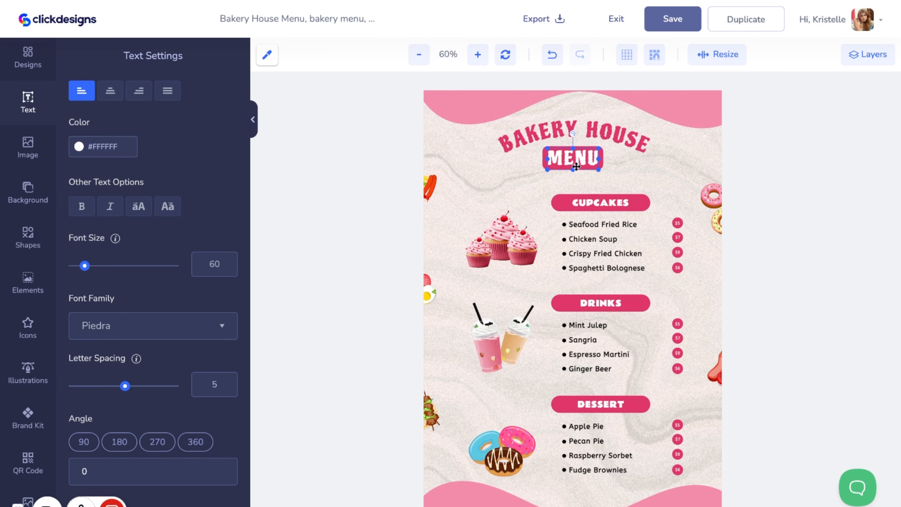
{"action": "double_click", "coordinate": [576, 166]}
{"action": "left_click", "coordinate": [28, 417]}
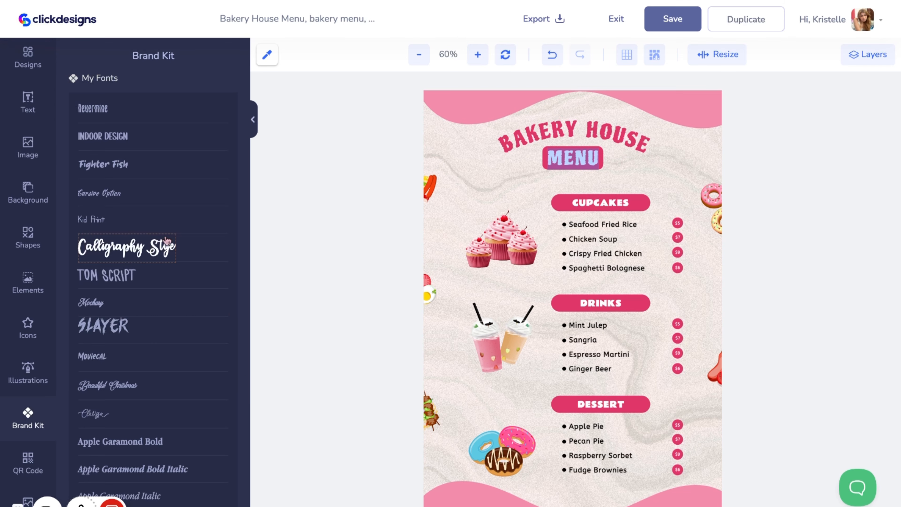
{"action": "scroll", "coordinate": [135, 355], "scroll_direction": "down", "scroll_amount": 5}
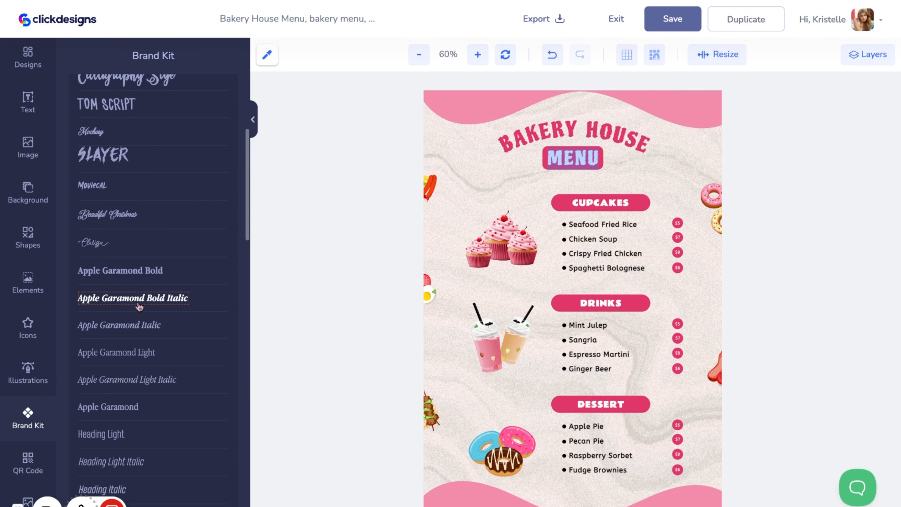
{"action": "scroll", "coordinate": [145, 337], "scroll_direction": "down", "scroll_amount": 5}
{"action": "scroll", "coordinate": [144, 337], "scroll_direction": "down", "scroll_amount": 15}
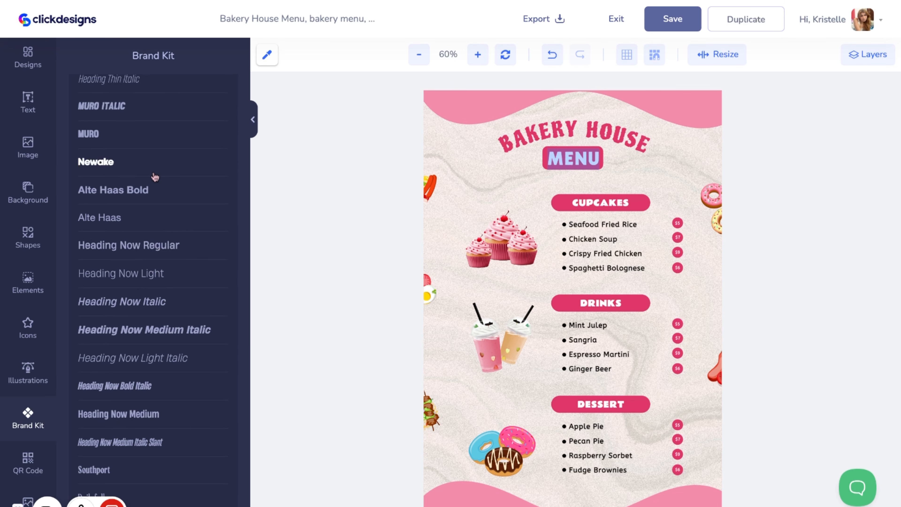
{"action": "left_click", "coordinate": [689, 215]}
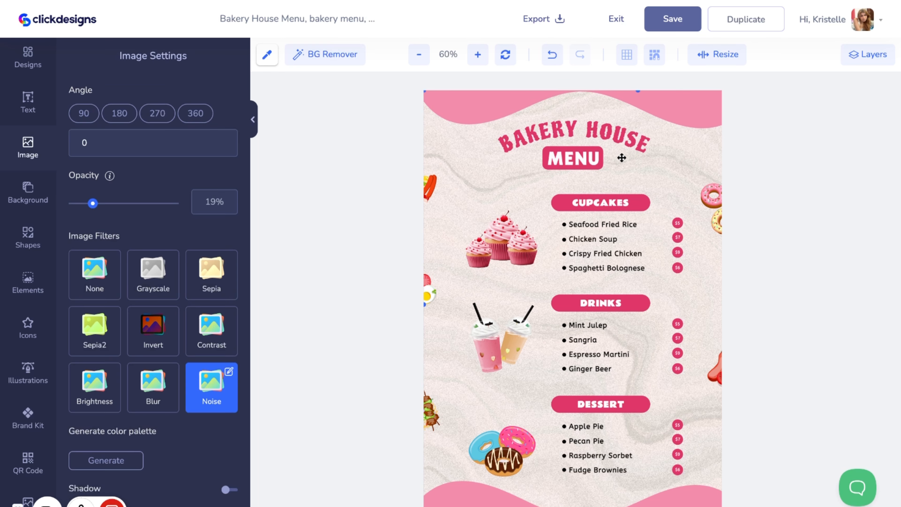
Move the BAKERY HOUSE and MENU titles aside to expose the pink label rectangle beneath them
{"action": "left_click", "coordinate": [606, 145]}
{"action": "left_click_drag", "start_coordinate": [652, 161], "coordinate": [710, 175]}
{"action": "left_click_drag", "start_coordinate": [641, 134], "coordinate": [627, 222]}
{"action": "left_click_drag", "start_coordinate": [579, 152], "coordinate": [524, 180]}
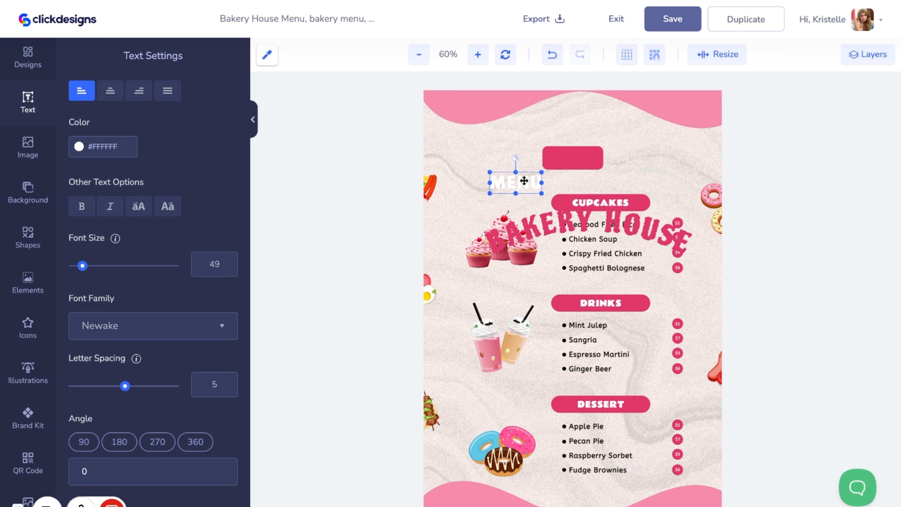
{"action": "left_click_drag", "start_coordinate": [522, 104], "coordinate": [488, 109]}
Recolor the label rectangle behind MENU to #F38CAB
{"action": "left_click", "coordinate": [571, 161]}
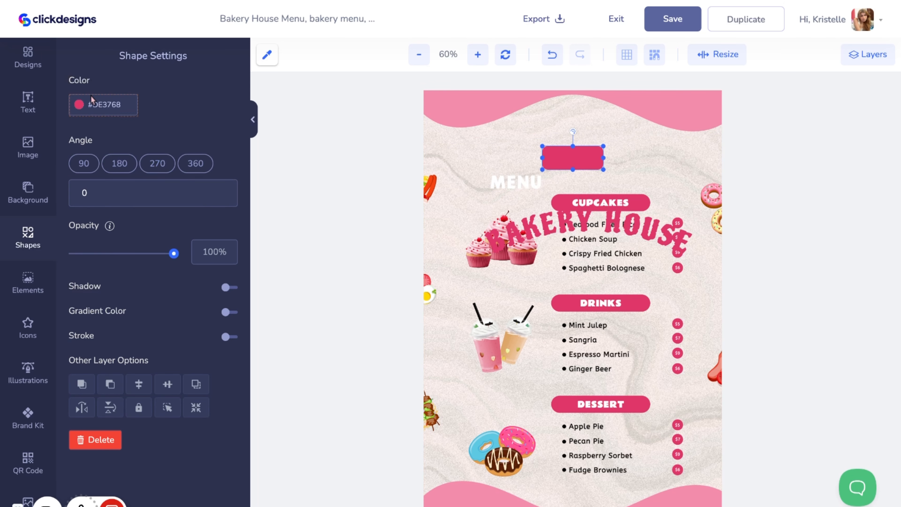
{"action": "left_click", "coordinate": [93, 104]}
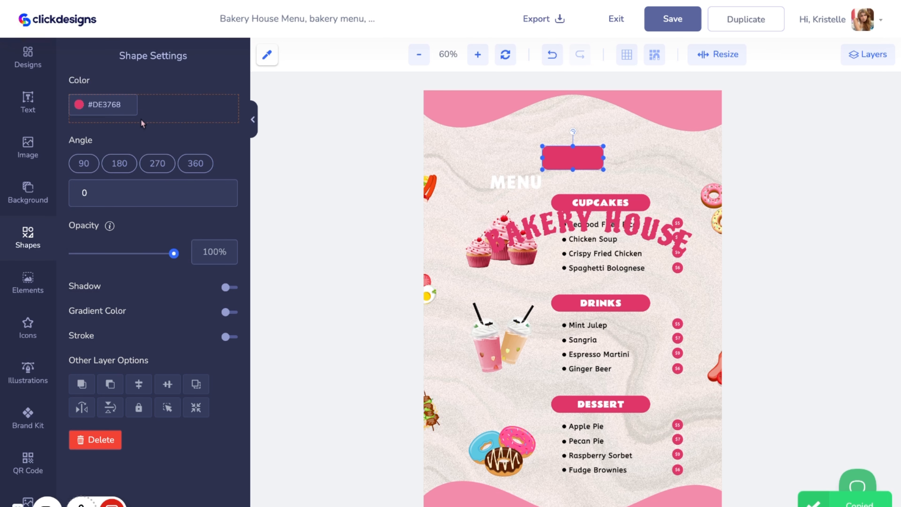
{"action": "left_click", "coordinate": [128, 108]}
{"action": "double_click", "coordinate": [128, 108]}
{"action": "type", "text": "#F38CAB"}
{"action": "left_click", "coordinate": [800, 203]}
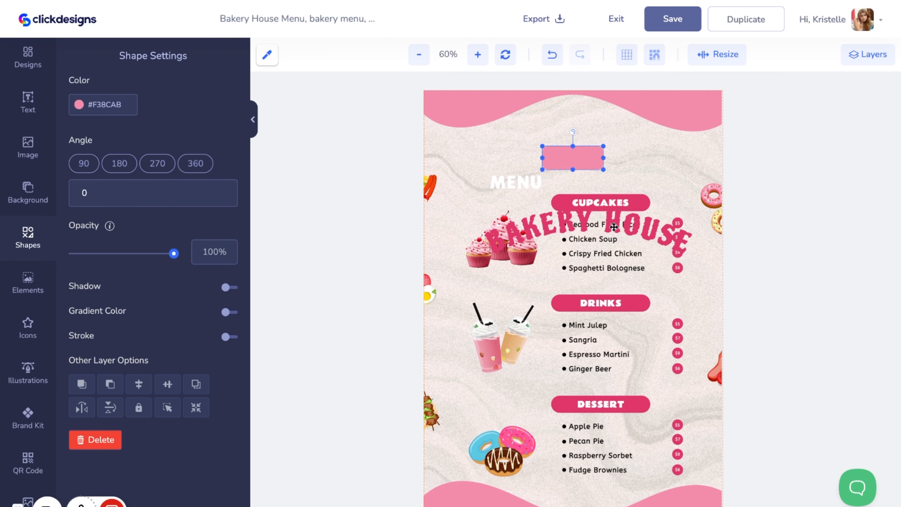
Move the BAKERY HOUSE title back up and set its text color to #F38CAB
{"action": "left_click_drag", "start_coordinate": [613, 228], "coordinate": [595, 184]}
{"action": "double_click", "coordinate": [121, 374]}
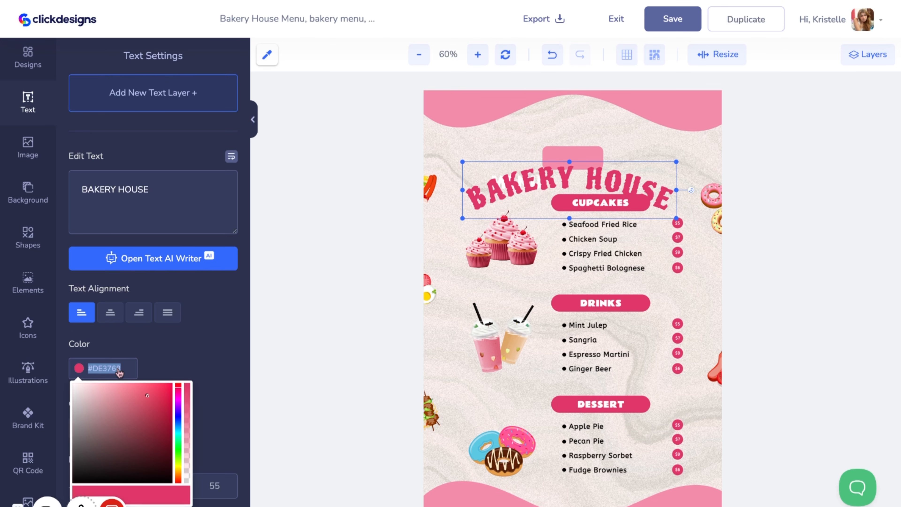
{"action": "key", "text": "BackSpace"}
{"action": "type", "text": "#F38CAB"}
{"action": "left_click", "coordinate": [829, 186]}
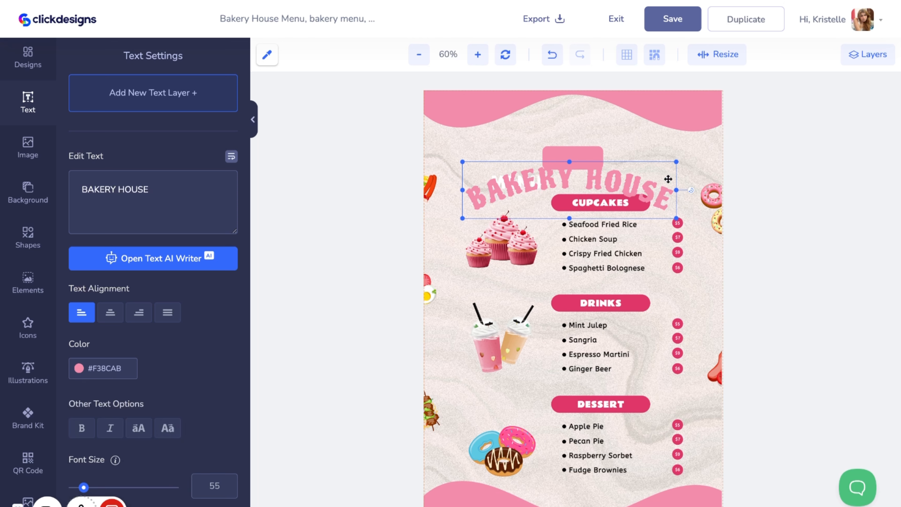
Place the BAKERY HOUSE title at the top of the menu and enable its shadow
{"action": "left_click_drag", "start_coordinate": [611, 190], "coordinate": [616, 142]}
{"action": "scroll", "coordinate": [185, 467], "scroll_direction": "down", "scroll_amount": 10}
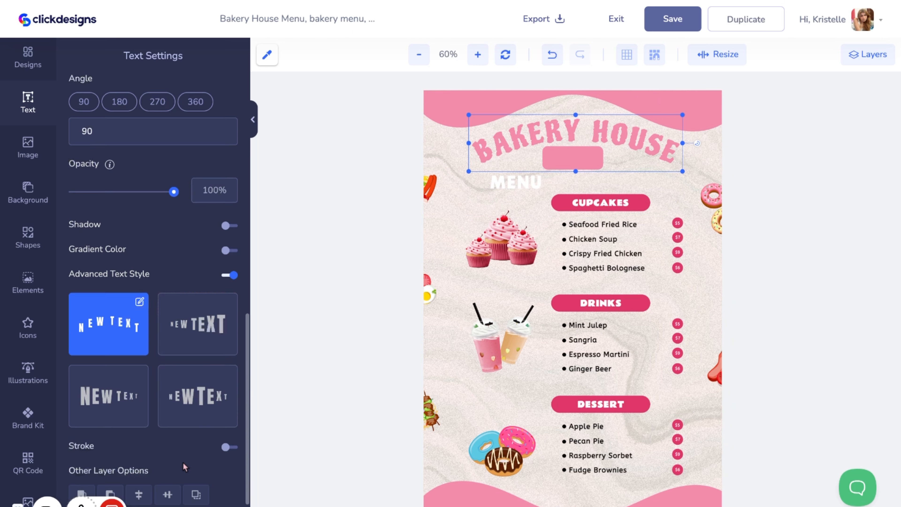
{"action": "left_click", "coordinate": [228, 225]}
{"action": "scroll", "coordinate": [228, 191], "scroll_direction": "down", "scroll_amount": 2}
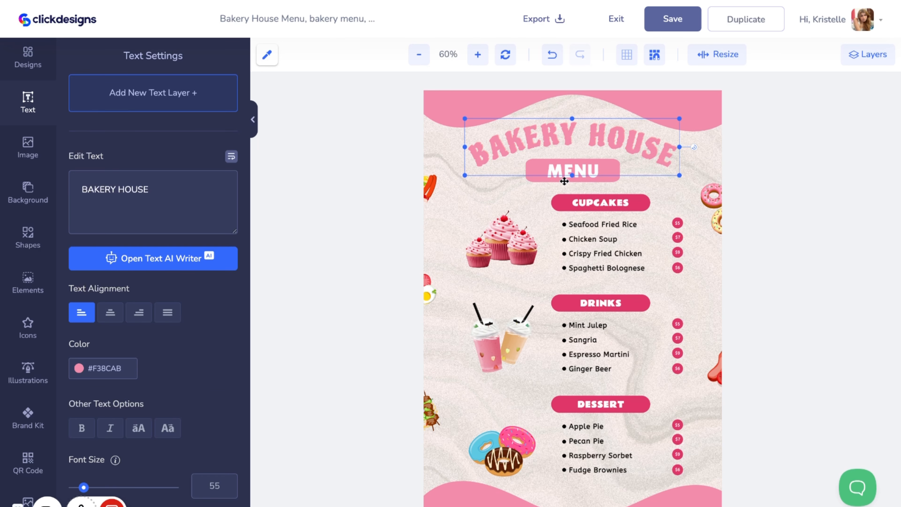
Align the pink label rectangle with the MENU text beneath the title
{"action": "left_click", "coordinate": [565, 182]}
{"action": "left_click", "coordinate": [530, 173]}
{"action": "left_click", "coordinate": [531, 174]}
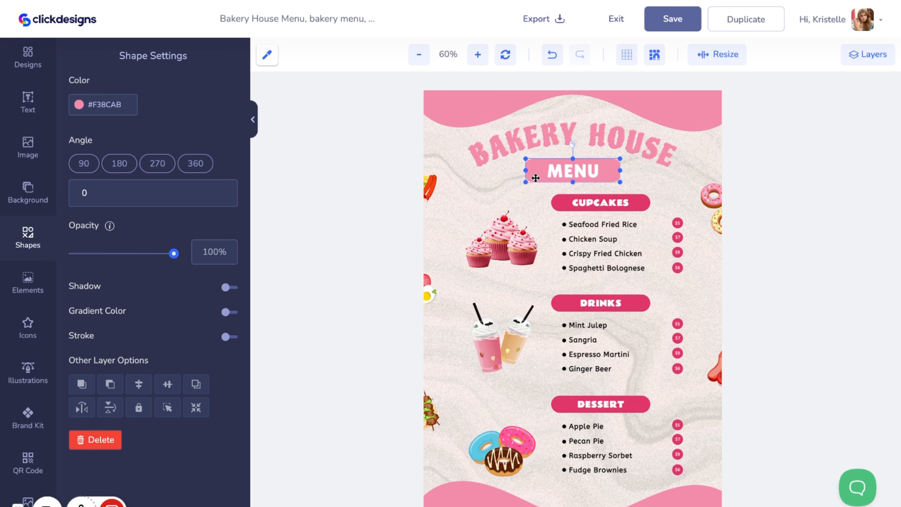
{"action": "left_click_drag", "start_coordinate": [536, 177], "coordinate": [536, 177]}
{"action": "left_click", "coordinate": [614, 205]}
{"action": "left_click", "coordinate": [586, 170]}
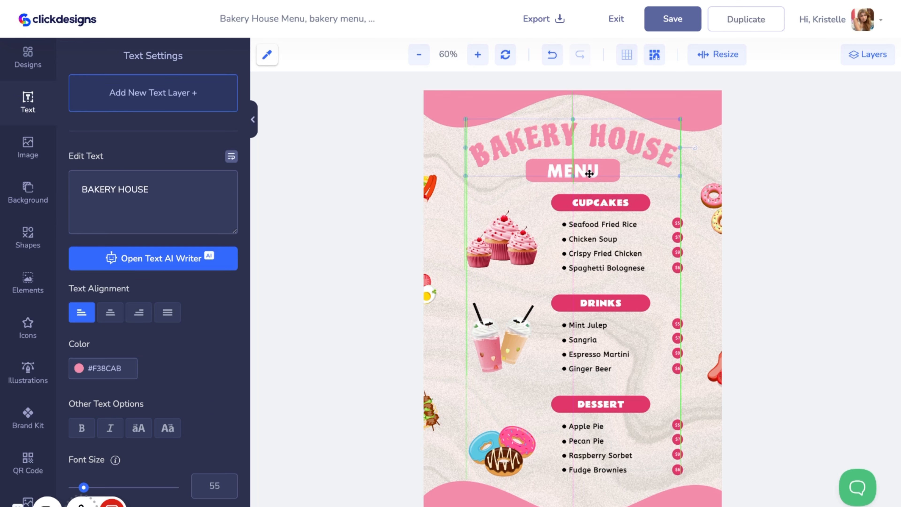
{"action": "left_click", "coordinate": [571, 176]}
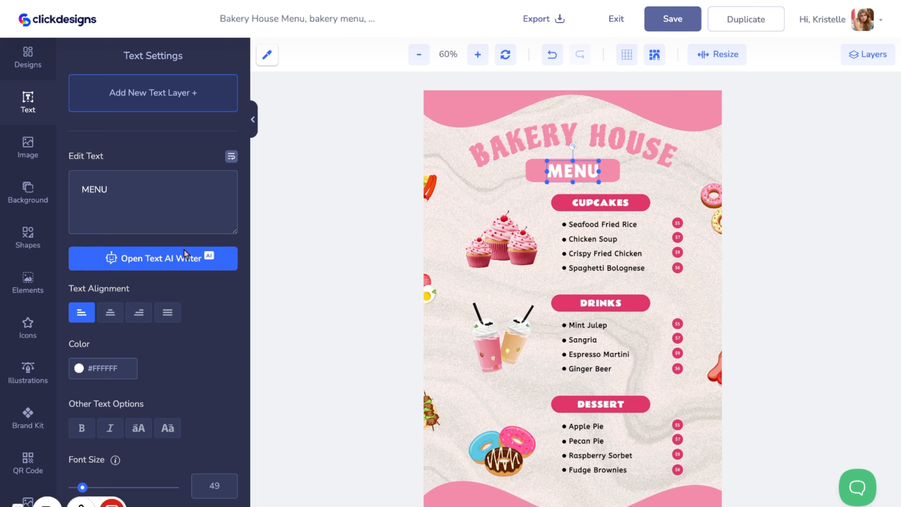
Change the CUPCAKES heading's font to Newake
{"action": "scroll", "coordinate": [185, 253], "scroll_direction": "down", "scroll_amount": 5}
{"action": "left_click", "coordinate": [571, 200]}
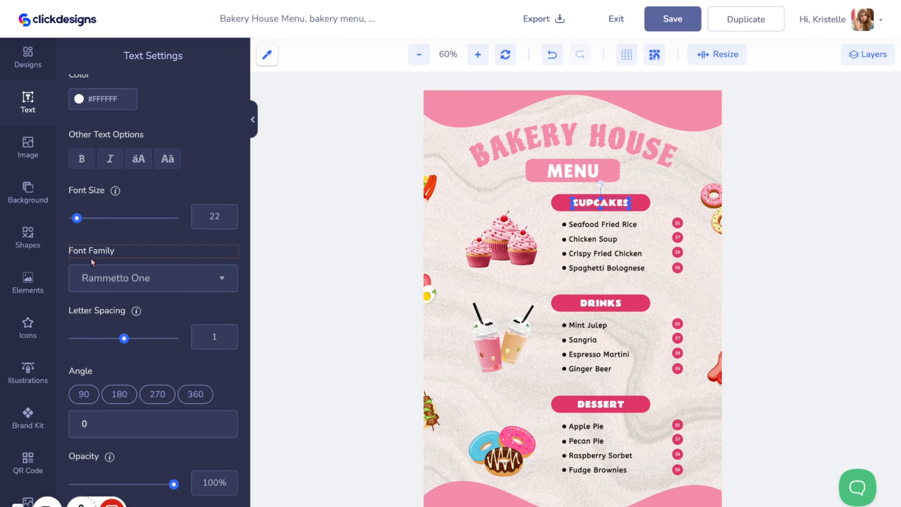
{"action": "left_click", "coordinate": [35, 418]}
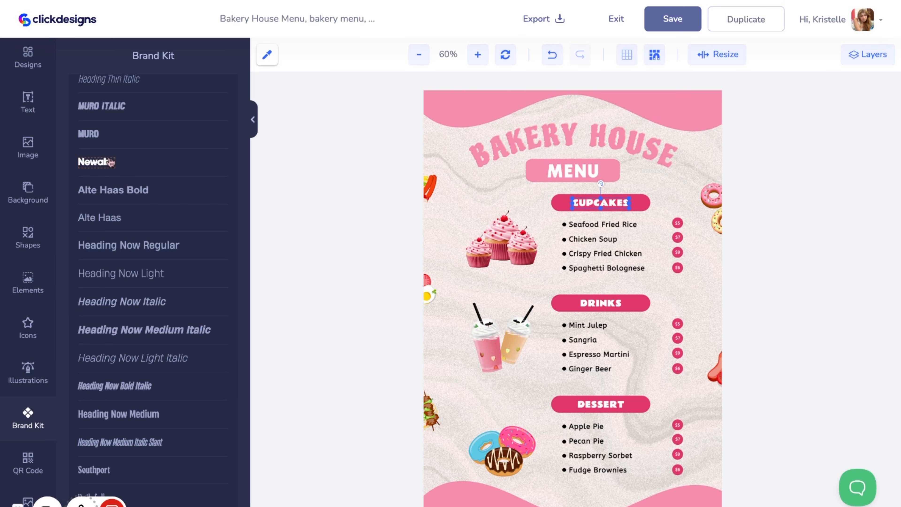
{"action": "left_click", "coordinate": [111, 162]}
Apply the Newake font to the DRINKS and DESSERT headings
{"action": "left_click", "coordinate": [595, 304]}
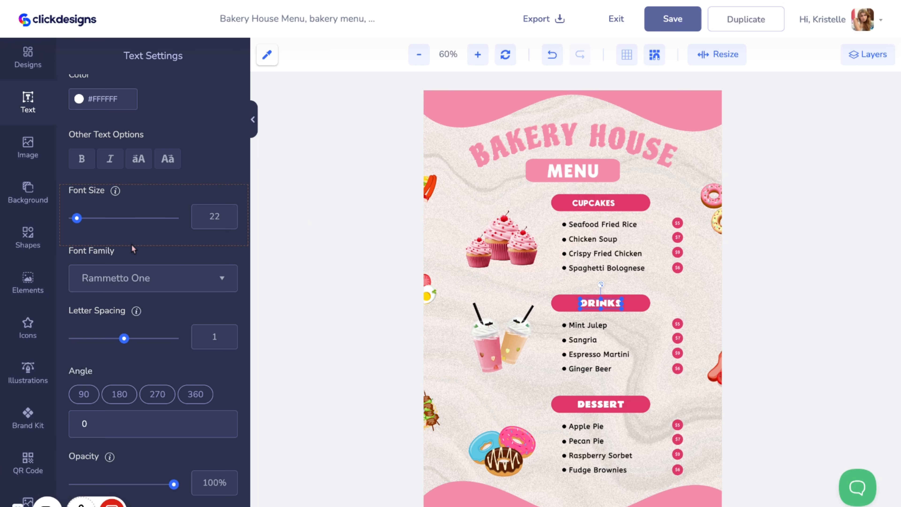
{"action": "left_click", "coordinate": [15, 474]}
{"action": "left_click", "coordinate": [26, 411]}
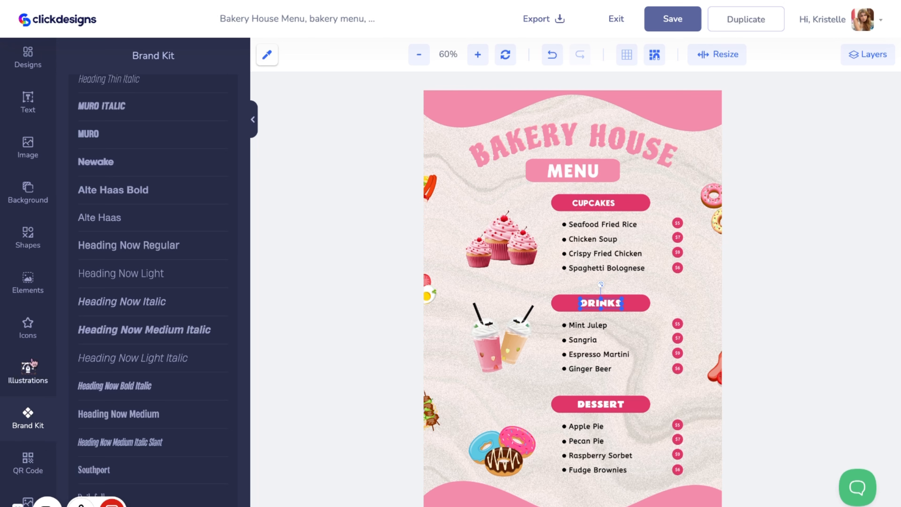
{"action": "left_click", "coordinate": [164, 164]}
{"action": "left_click", "coordinate": [622, 404]}
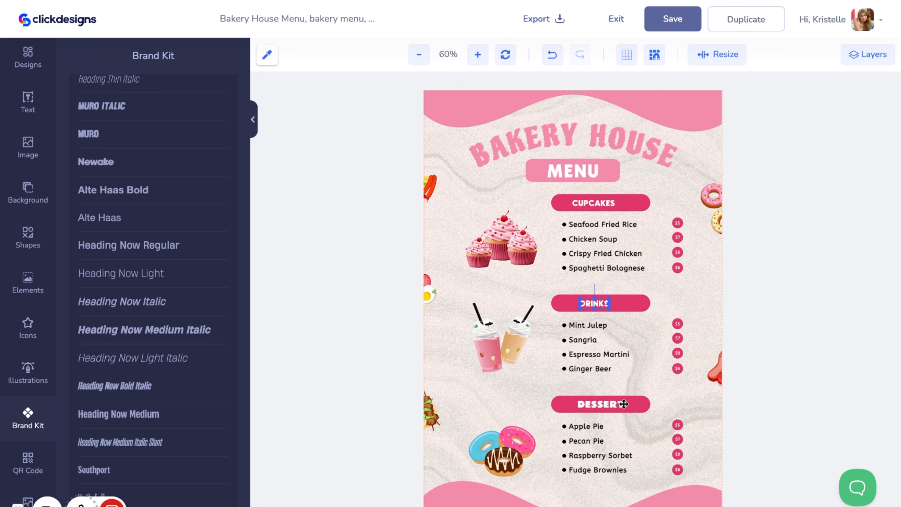
{"action": "left_click", "coordinate": [27, 411]}
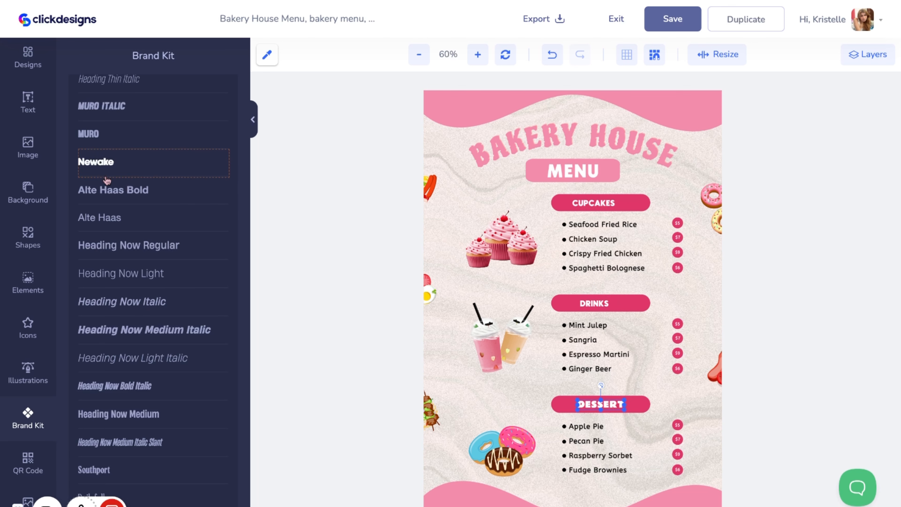
{"action": "left_click", "coordinate": [100, 161]}
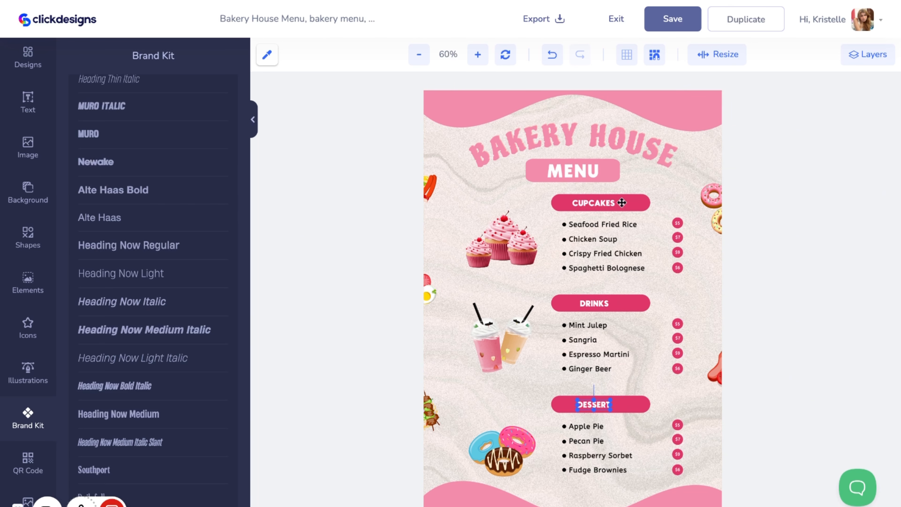
Inspect the CUPCAKES heading, its label rectangle and the item list settings
{"action": "left_click", "coordinate": [643, 205]}
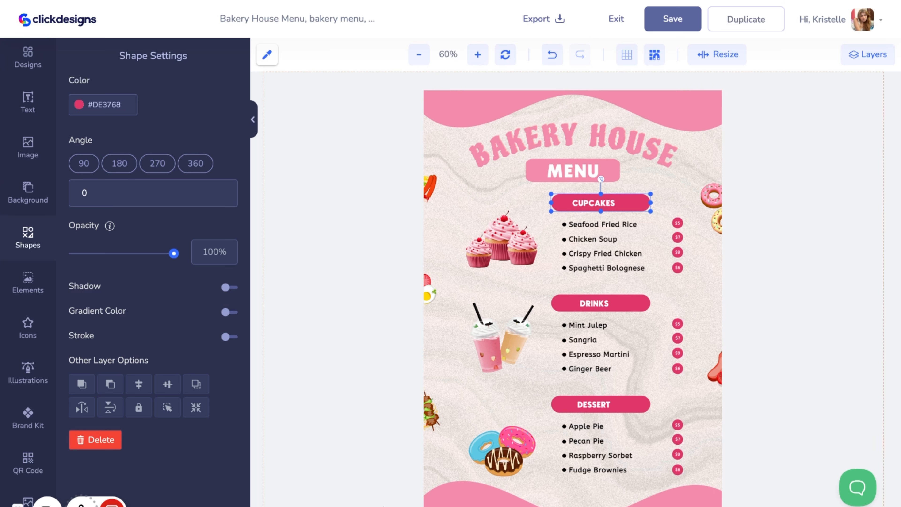
{"action": "left_click", "coordinate": [897, 265]}
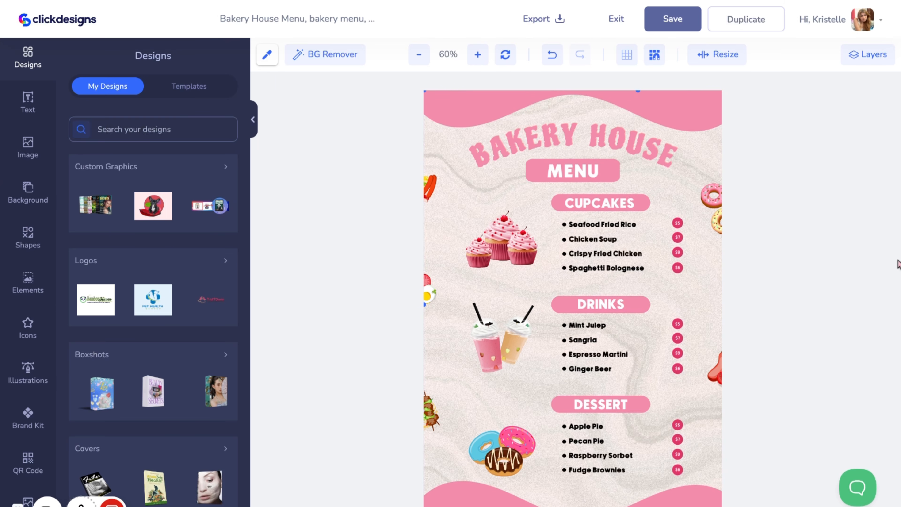
{"action": "left_click", "coordinate": [602, 205]}
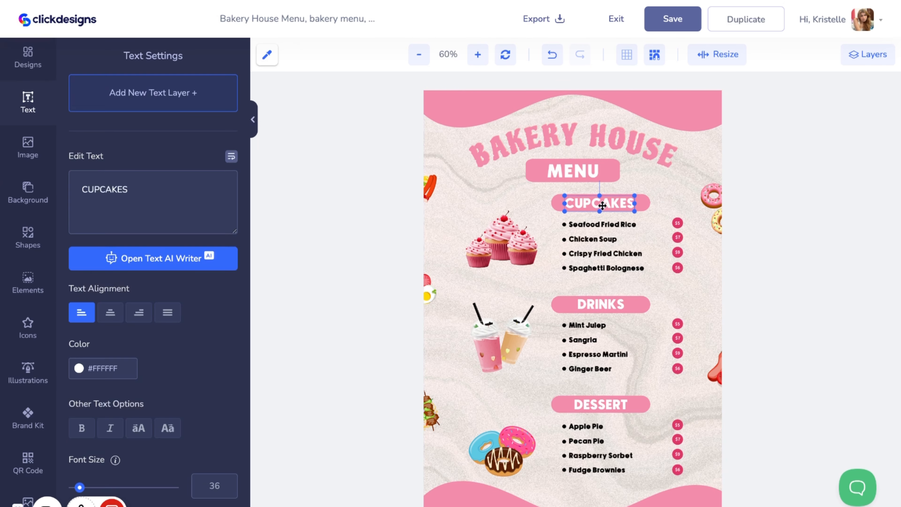
{"action": "left_click_drag", "start_coordinate": [602, 205], "coordinate": [603, 204]}
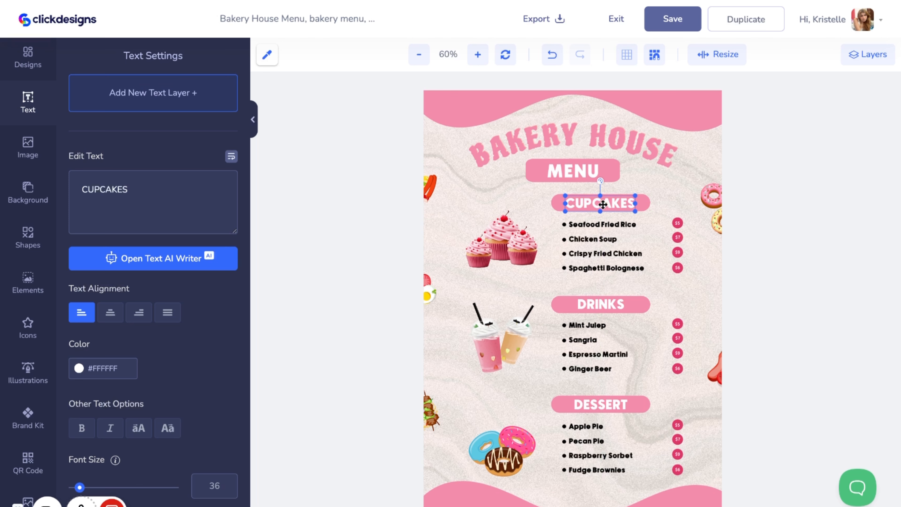
{"action": "left_click", "coordinate": [643, 207]}
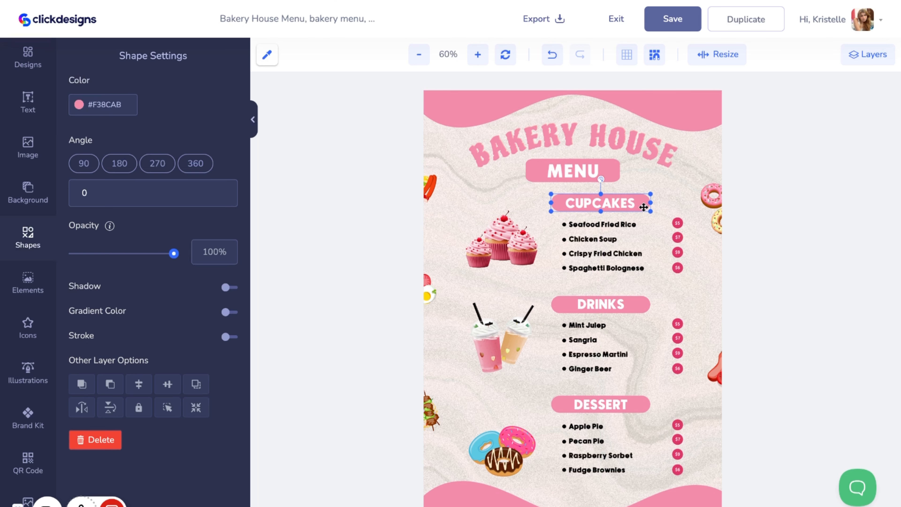
{"action": "left_click", "coordinate": [628, 248]}
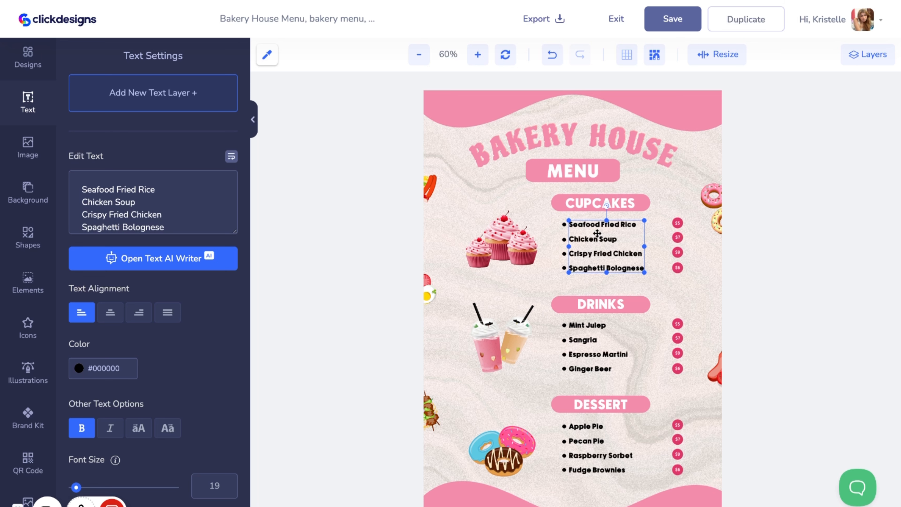
Enlarge the drinks image slightly beside the DRINKS list
{"action": "left_click", "coordinate": [488, 257]}
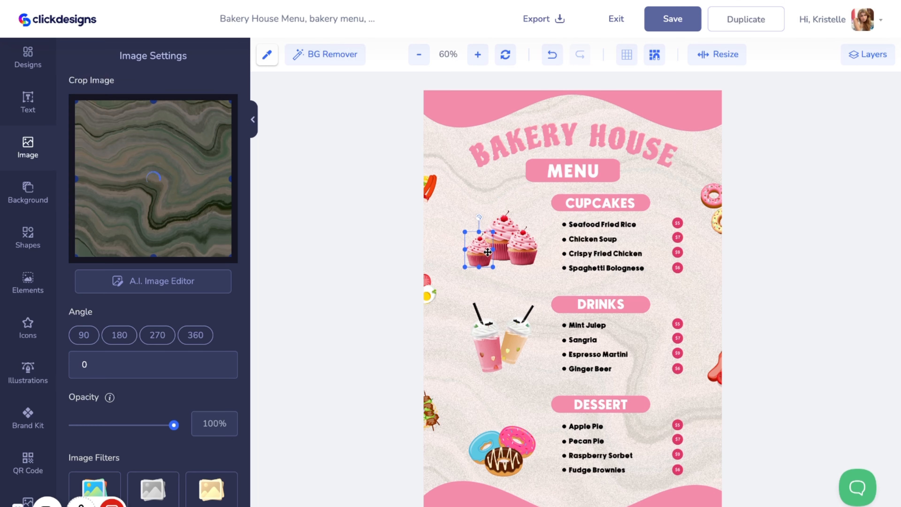
{"action": "left_click", "coordinate": [513, 252]}
{"action": "left_click", "coordinate": [499, 343]}
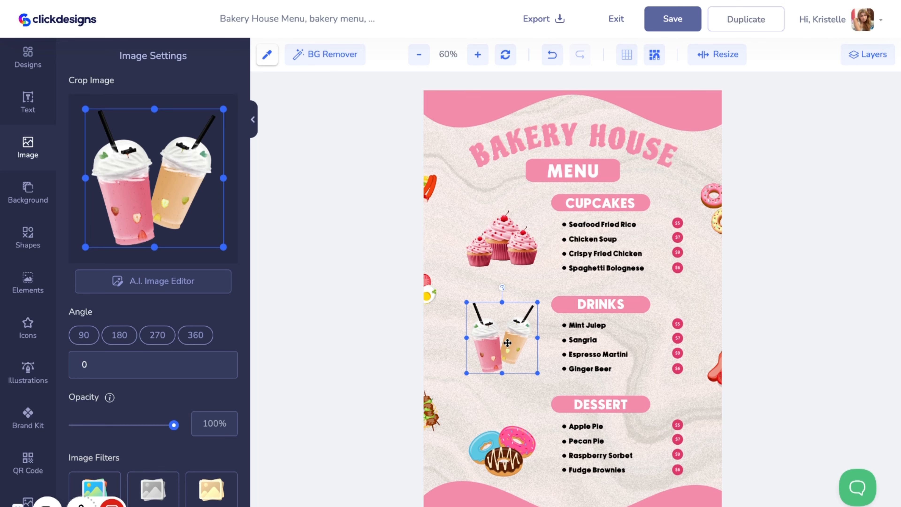
{"action": "left_click_drag", "start_coordinate": [538, 374], "coordinate": [502, 356]}
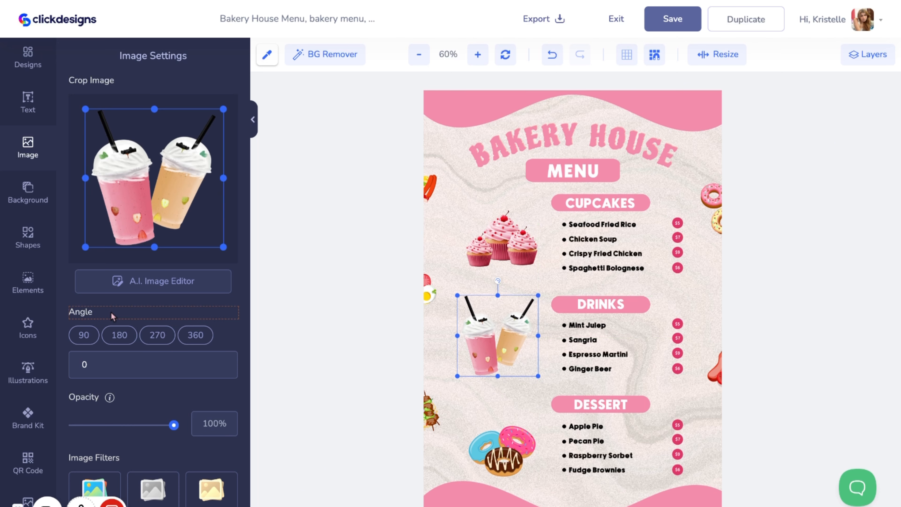
Turn on drop shadows for the drinks image and both cupcake images
{"action": "scroll", "coordinate": [119, 318], "scroll_direction": "down", "scroll_amount": 8}
{"action": "left_click", "coordinate": [227, 362]}
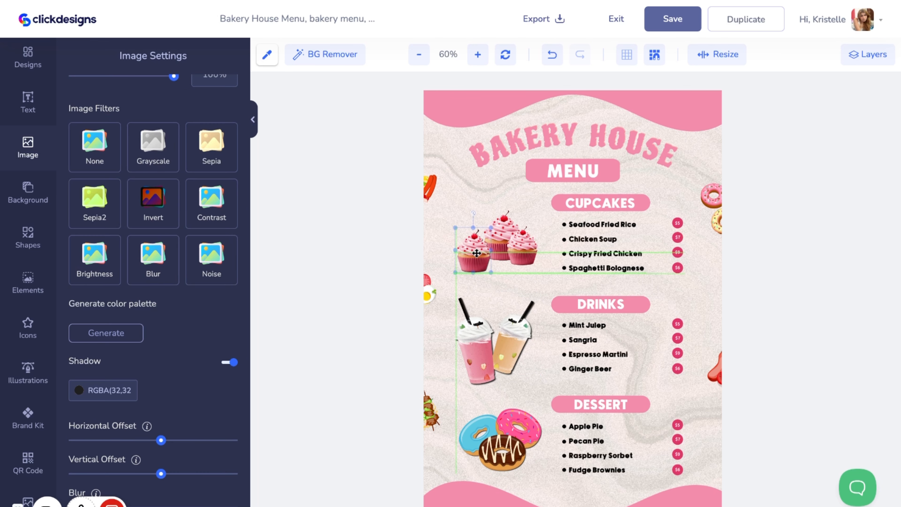
{"action": "left_click", "coordinate": [519, 252]}
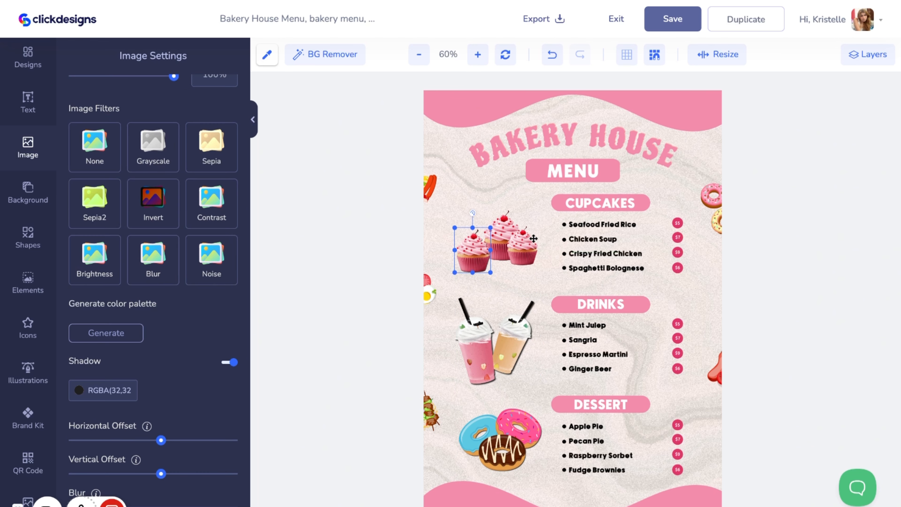
{"action": "left_click", "coordinate": [229, 362]}
{"action": "left_click", "coordinate": [496, 231]}
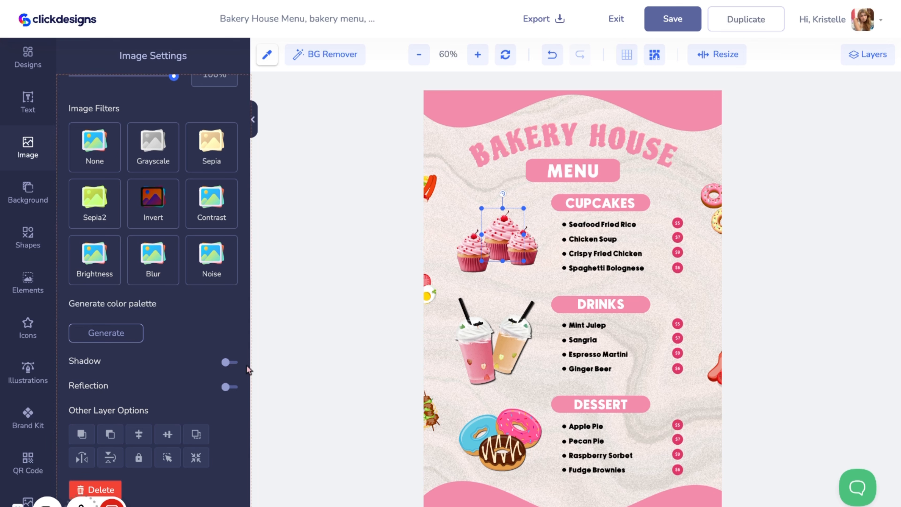
{"action": "left_click", "coordinate": [228, 362]}
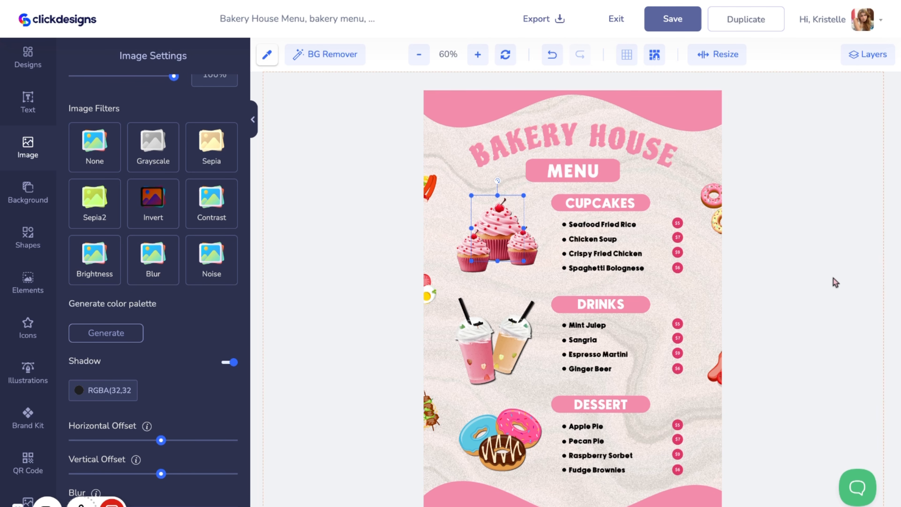
Save the Bakery House Menu design and review the available export types without exporting
{"action": "left_click", "coordinate": [647, 247]}
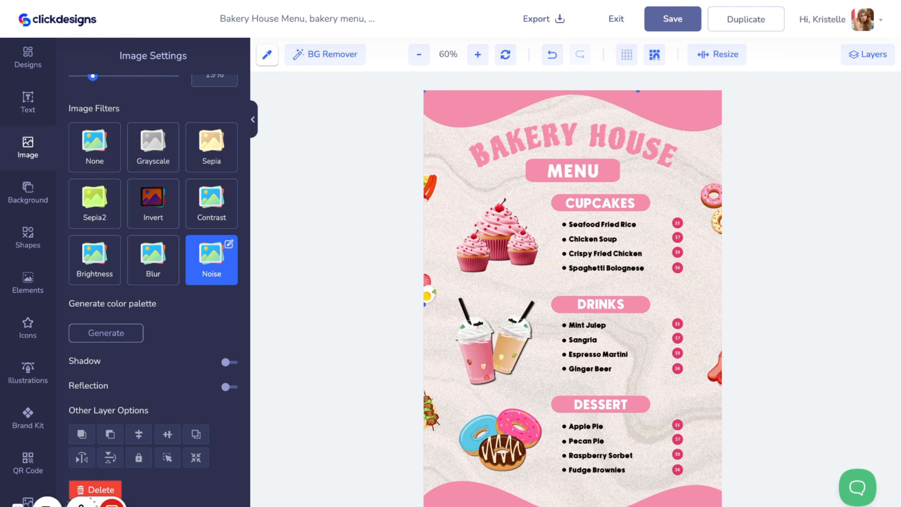
{"action": "left_click", "coordinate": [655, 28]}
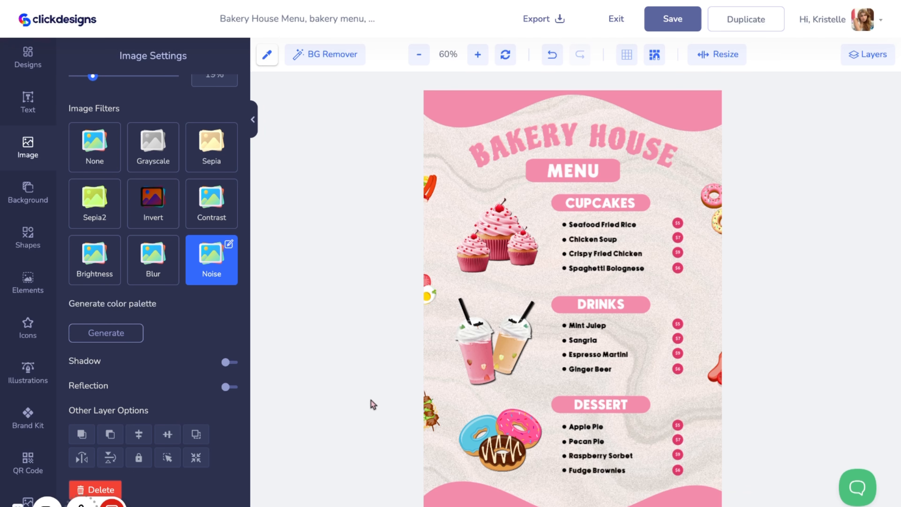
{"action": "left_click", "coordinate": [555, 26]}
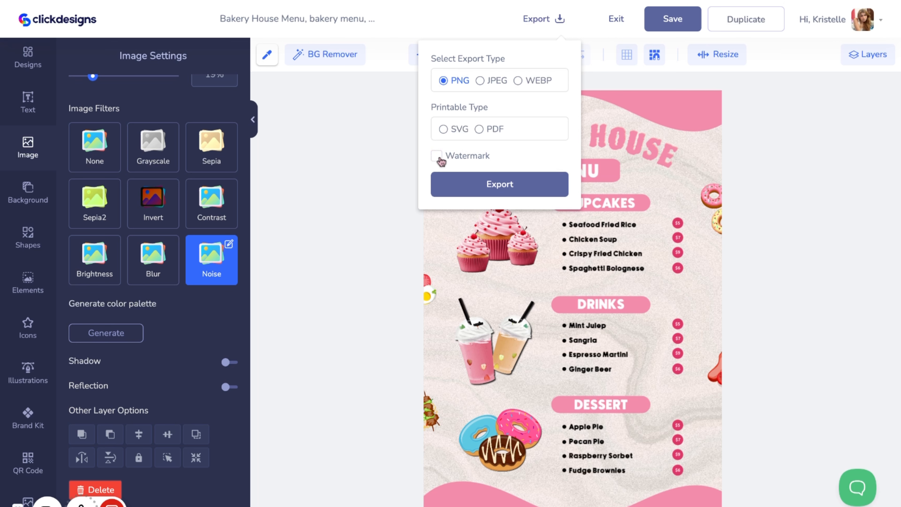
{"action": "left_click", "coordinate": [359, 220]}
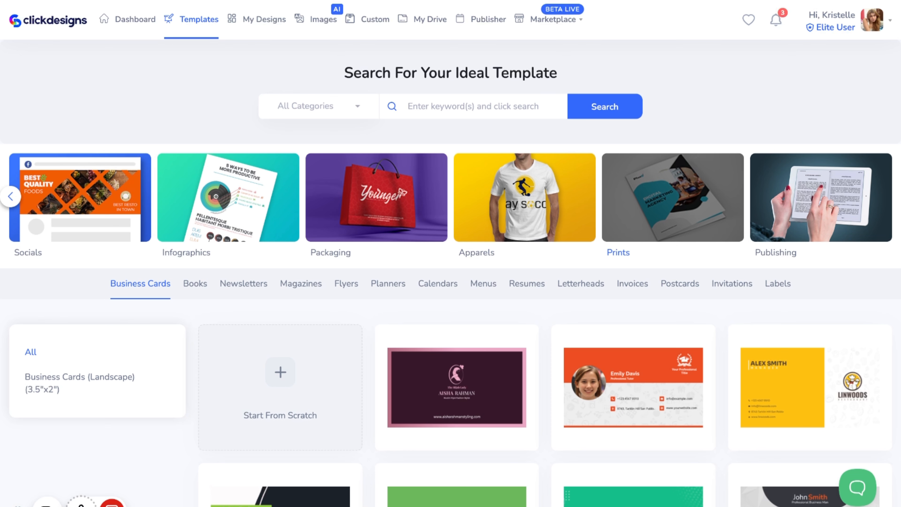
Open the Fashionista Business Card template from the business card templates for editing
{"action": "mouse_move", "coordinate": [524, 372]}
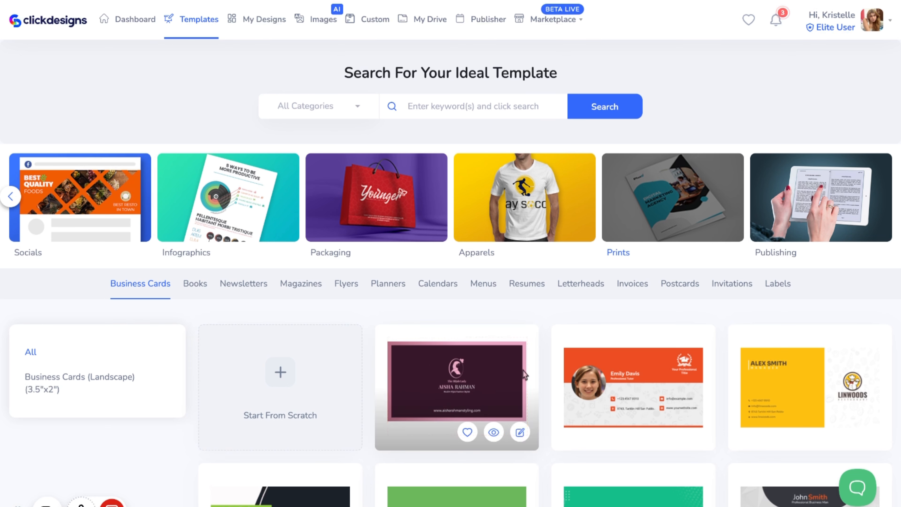
{"action": "left_click", "coordinate": [519, 433]}
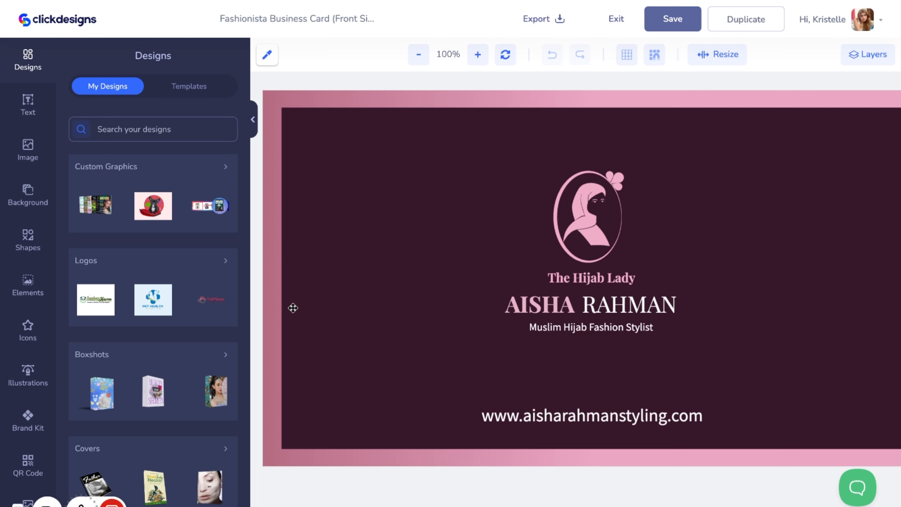
{"action": "left_click", "coordinate": [410, 64]}
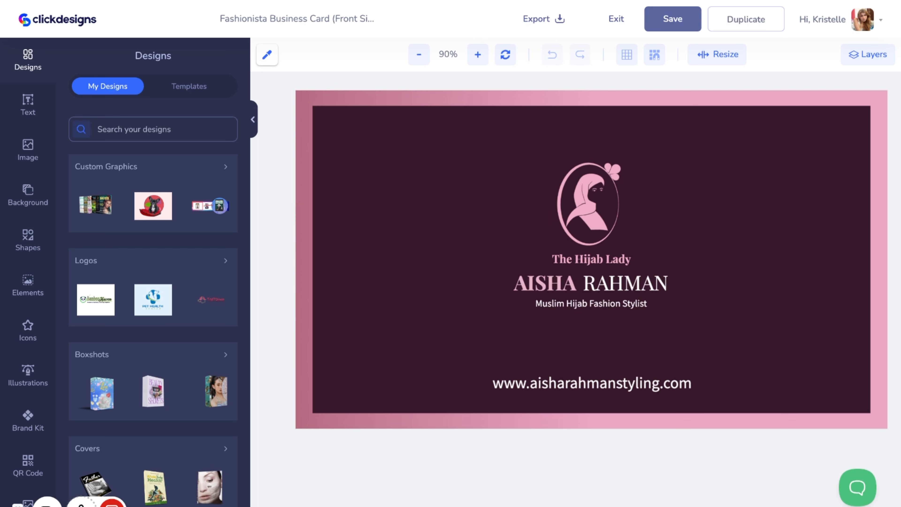
Select the website text line on the card and open the Brand Kit fonts
{"action": "left_click", "coordinate": [588, 385]}
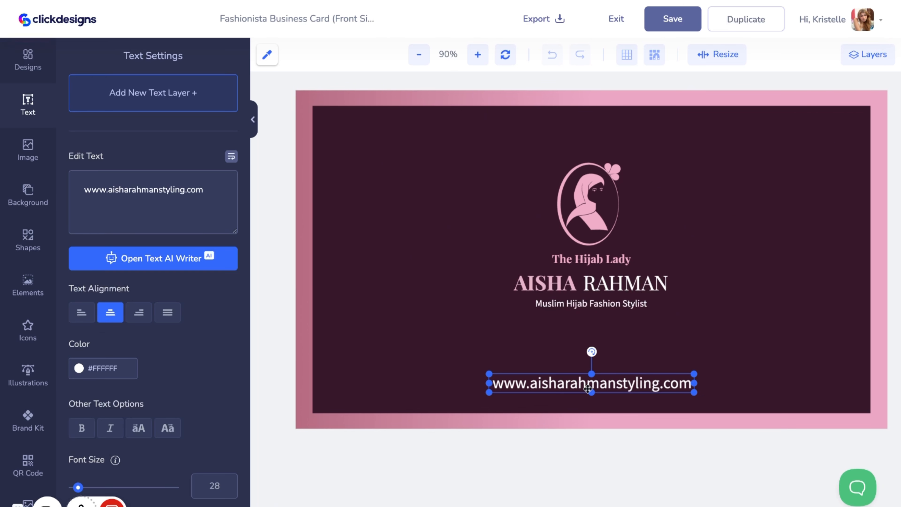
{"action": "left_click", "coordinate": [28, 419]}
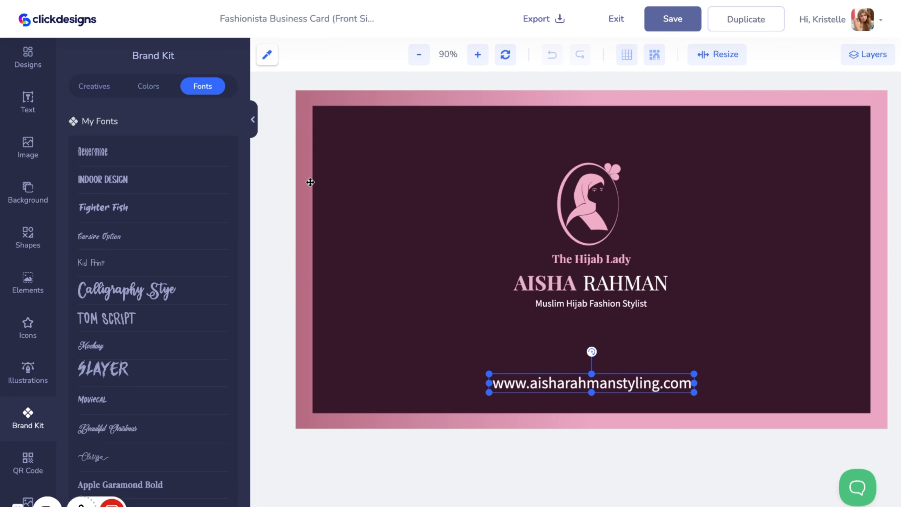